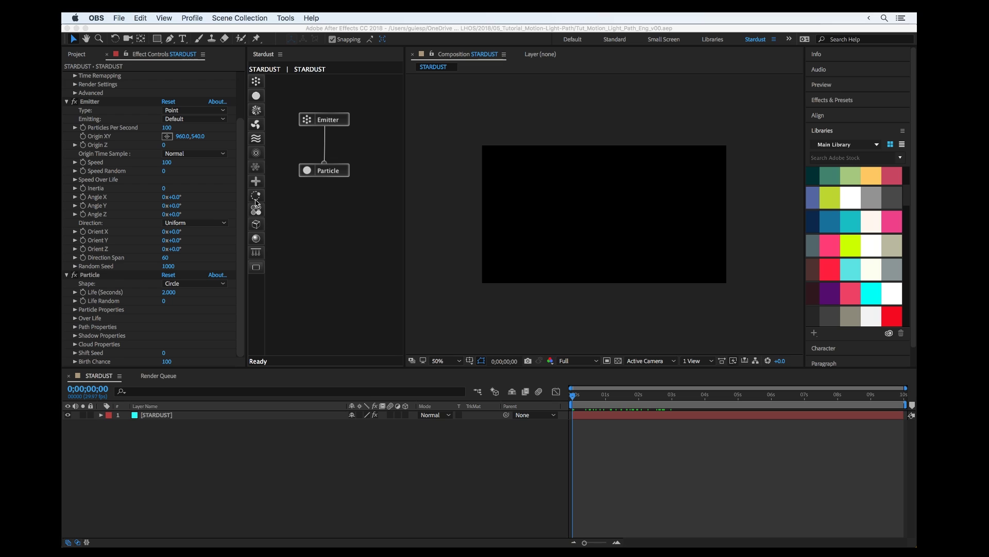
Place a Motion node in the Stardust graph under Particle, leaving it unconnected.
drag(257, 198, 328, 219)
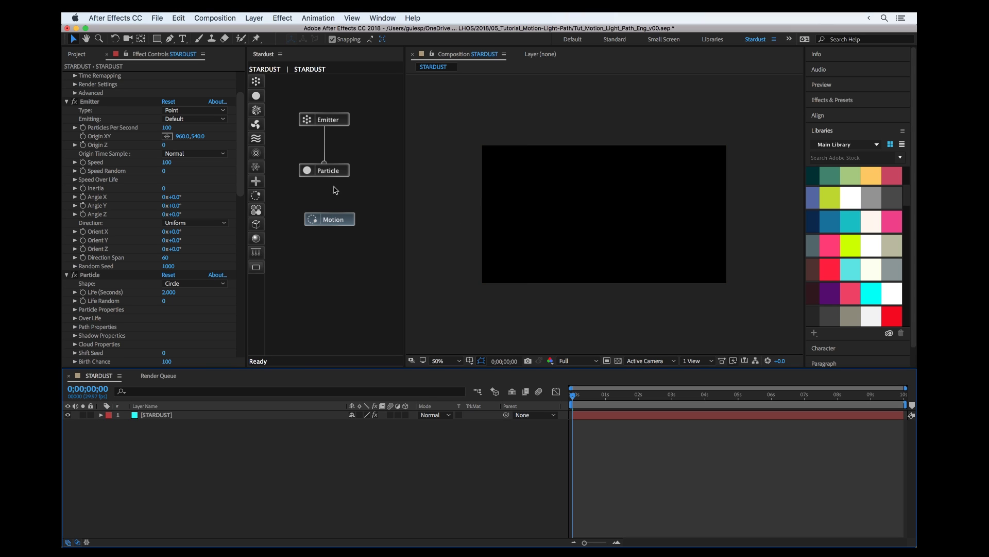
Wire the Motion node to Particle's connector, with the preview at 100% so particles show.
click(327, 170)
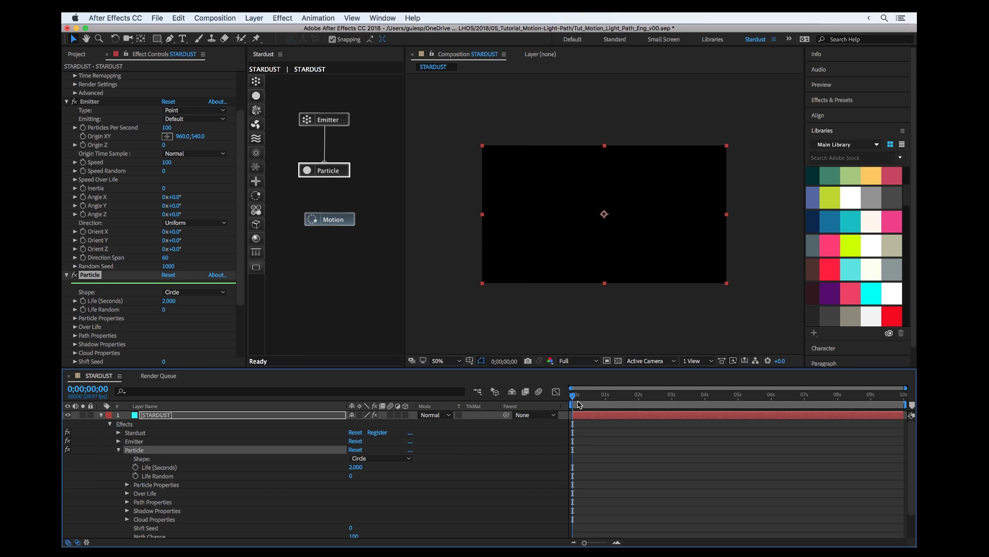
drag(579, 405, 666, 401)
key(slash)
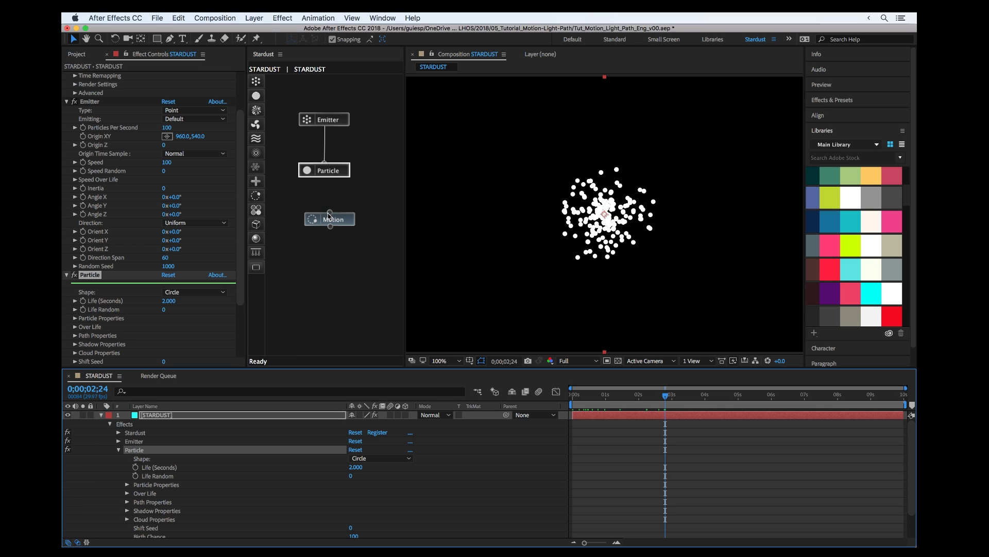
drag(321, 177, 323, 178)
Keep Motion Type at Light path and collapse the STARDUST layer's effect properties.
scroll(144, 249, down, 3)
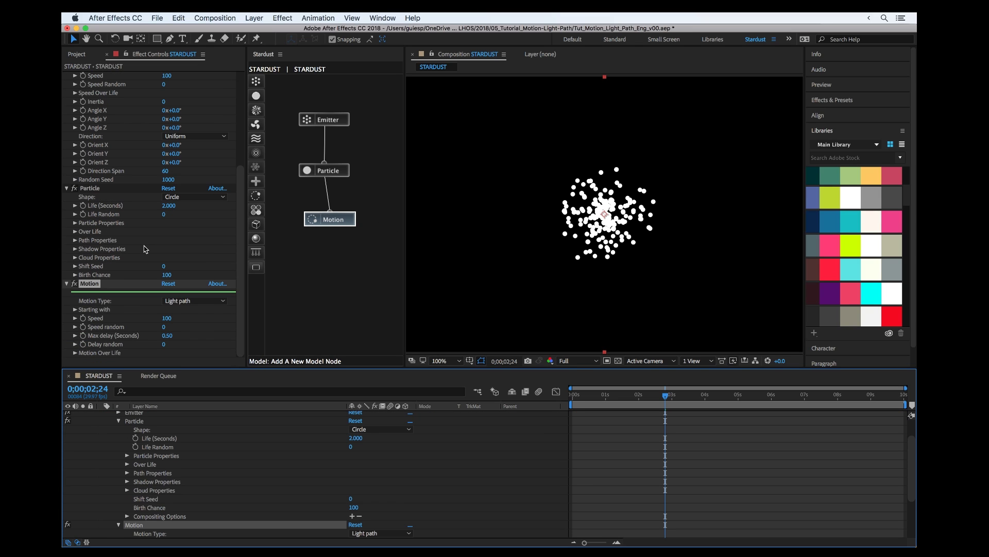
click(177, 304)
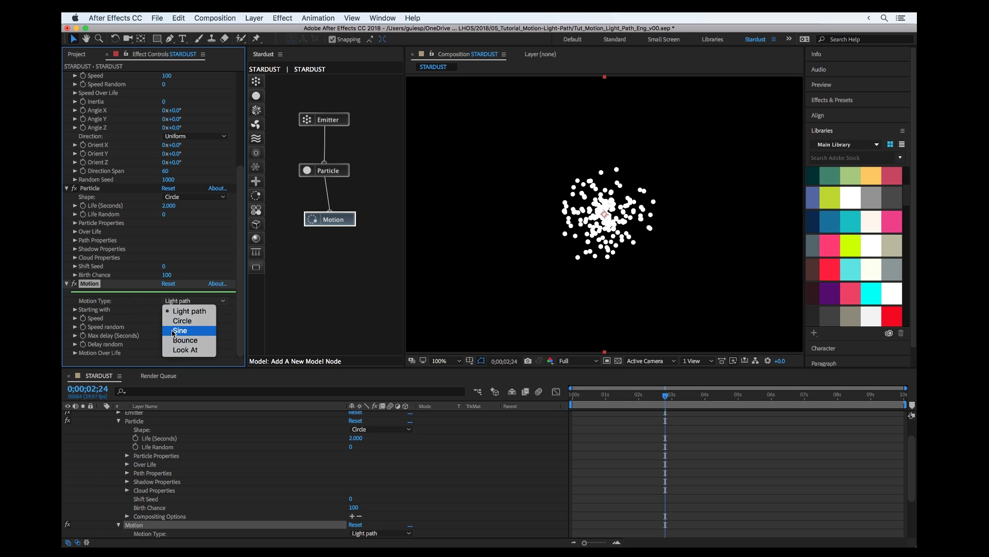
click(174, 309)
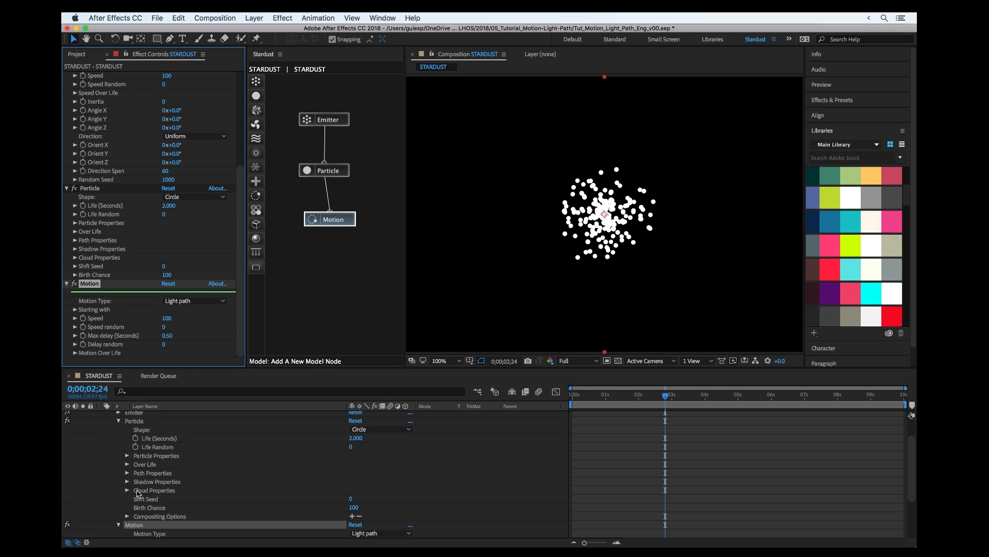
scroll(138, 493, up, 2)
click(101, 416)
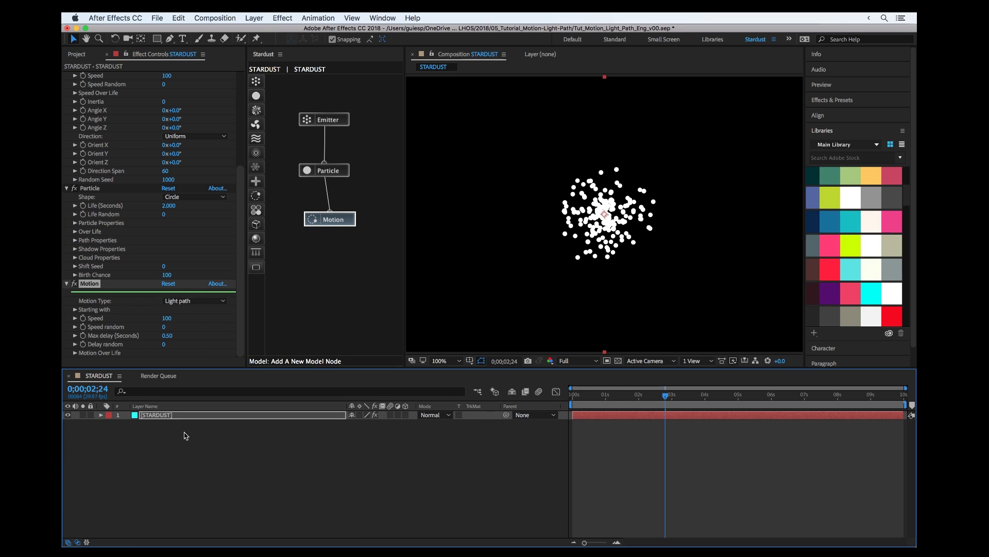
Add Point Light 1 as a Point-type light above STARDUST and show its Transform Position.
click(185, 435)
right_click(185, 435)
mouse_move(209, 433)
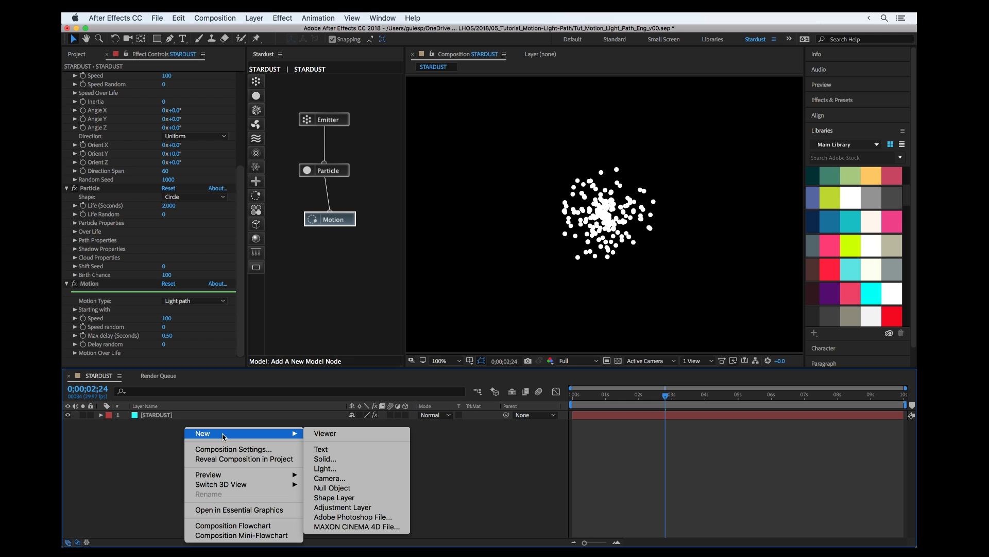
click(326, 469)
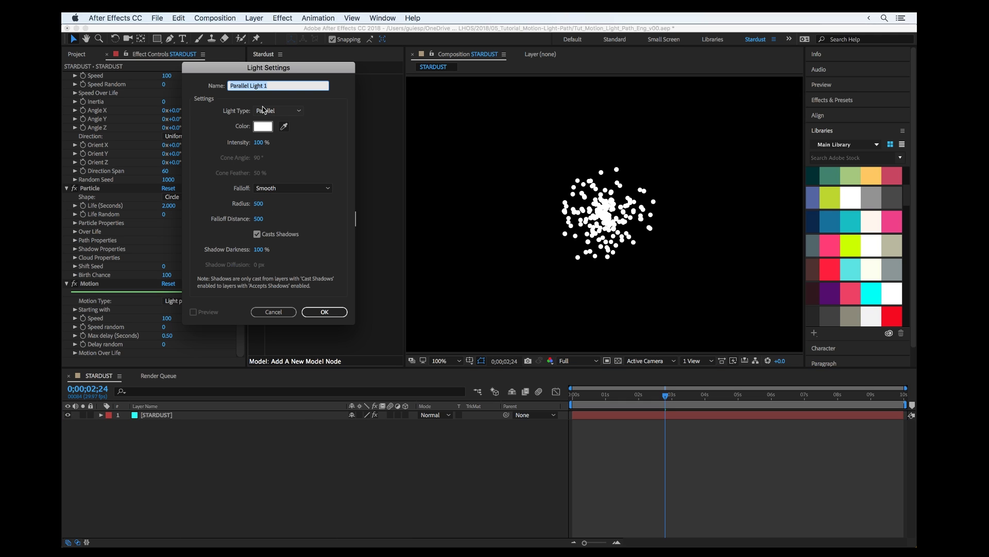
click(278, 111)
click(270, 140)
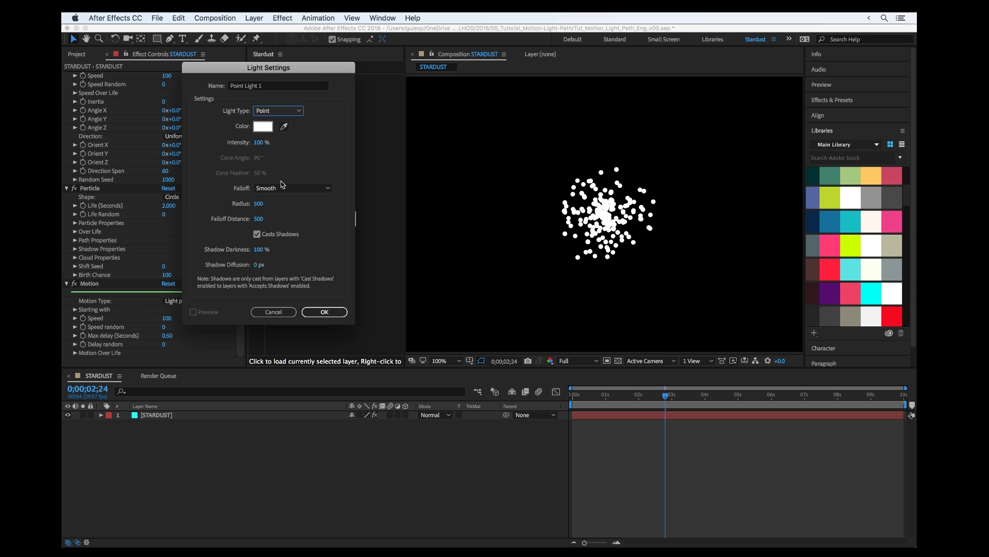
click(324, 311)
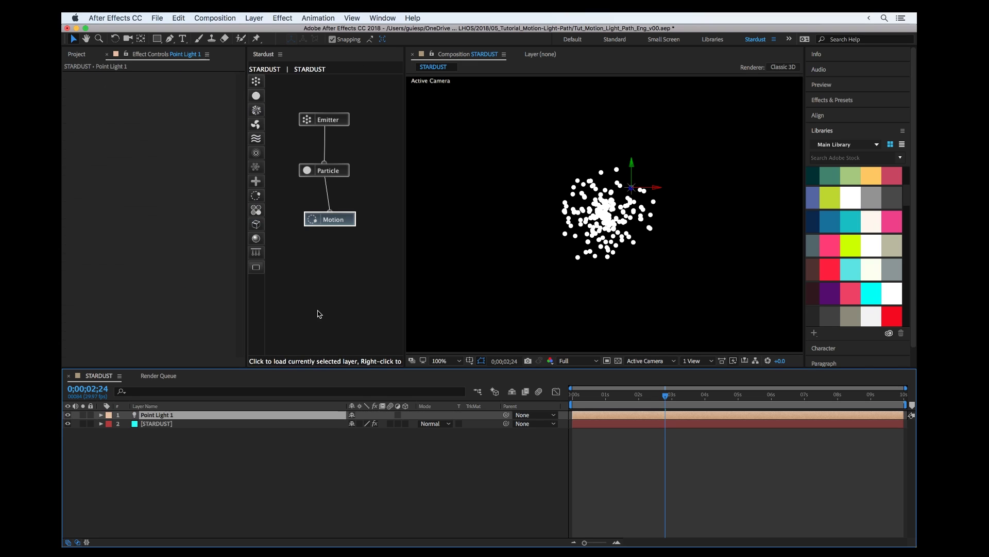
click(101, 416)
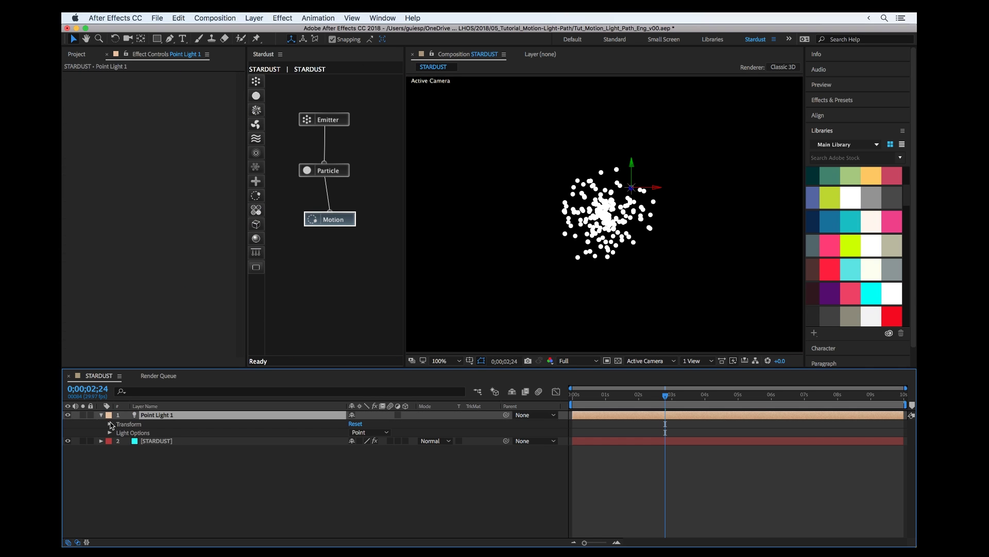
click(110, 425)
Keyframe the light's Position at the start and at 0;00;01;21 with Y 200, near 1090, 308.
click(126, 432)
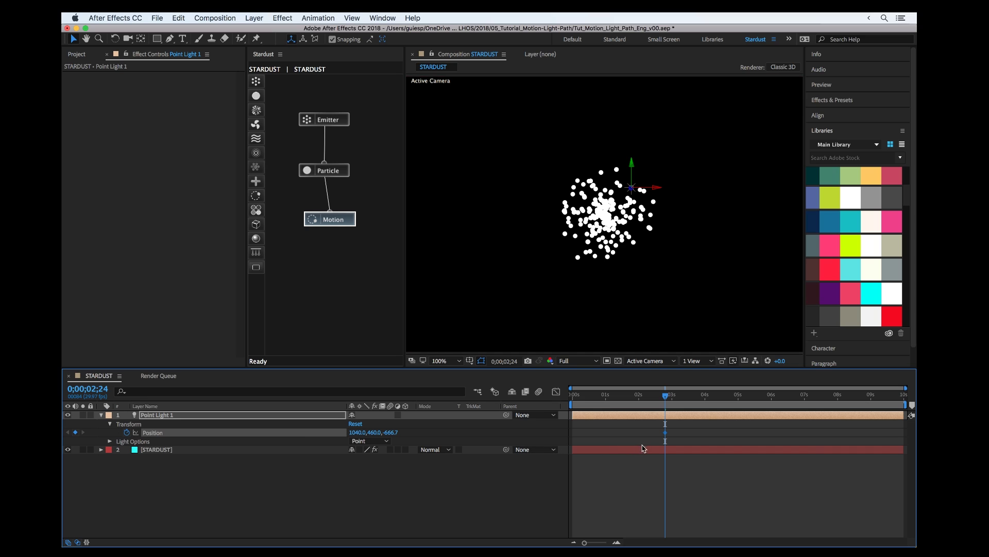
drag(615, 440, 572, 442)
drag(586, 397, 630, 396)
click(368, 432)
text(200)
key(Return)
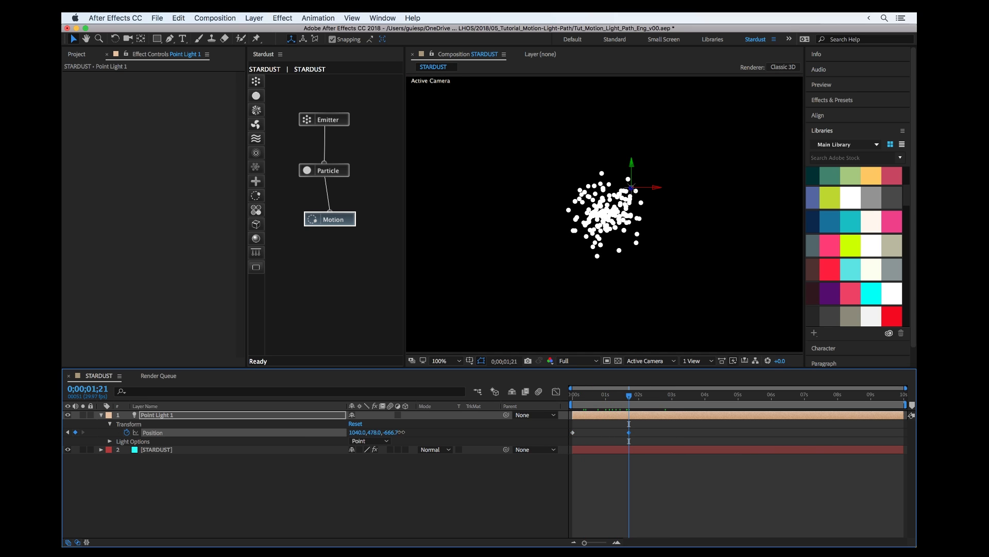
drag(374, 432, 523, 429)
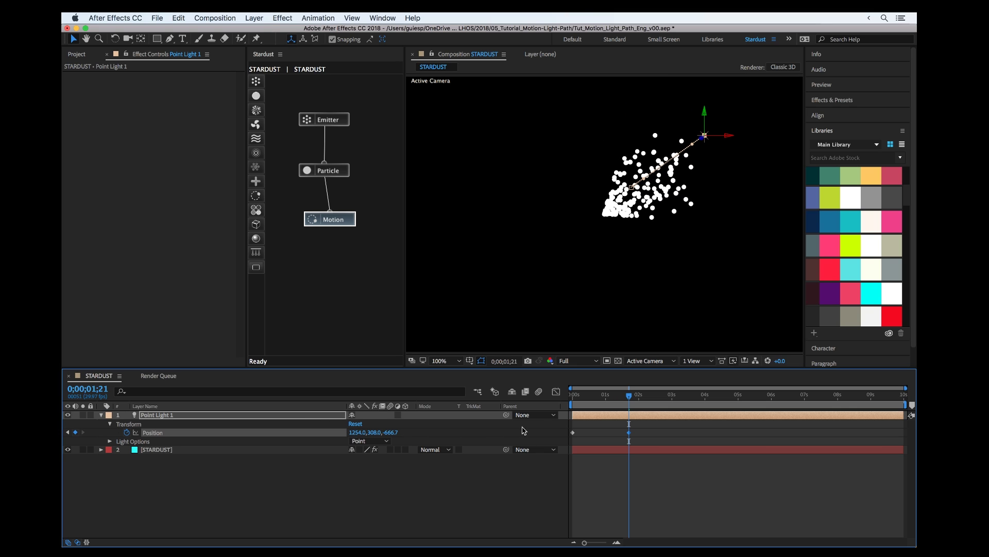
At 0;00;04;13 lower the light to Y 730 and bend the motion path's curve handles.
drag(617, 402, 720, 401)
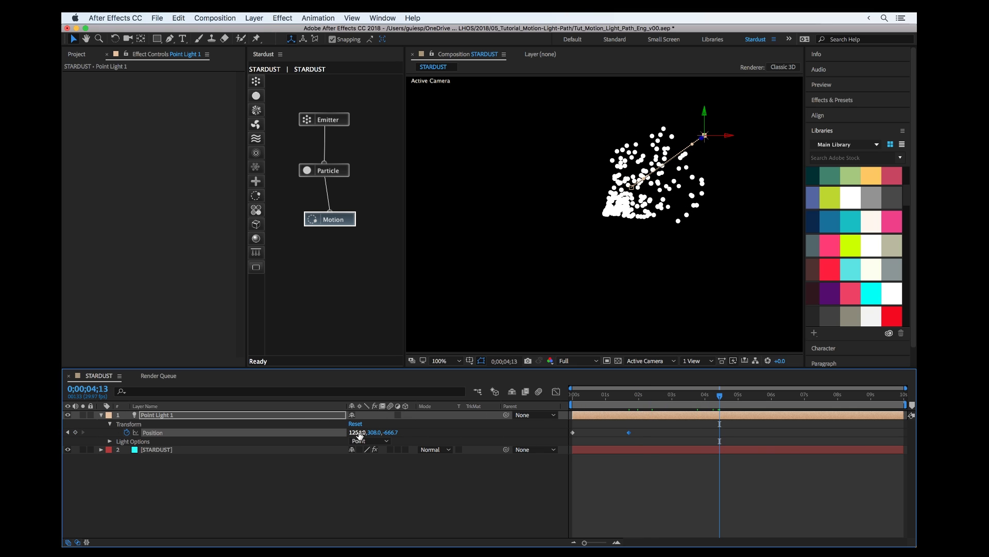
drag(365, 433, 609, 410)
drag(717, 150, 790, 115)
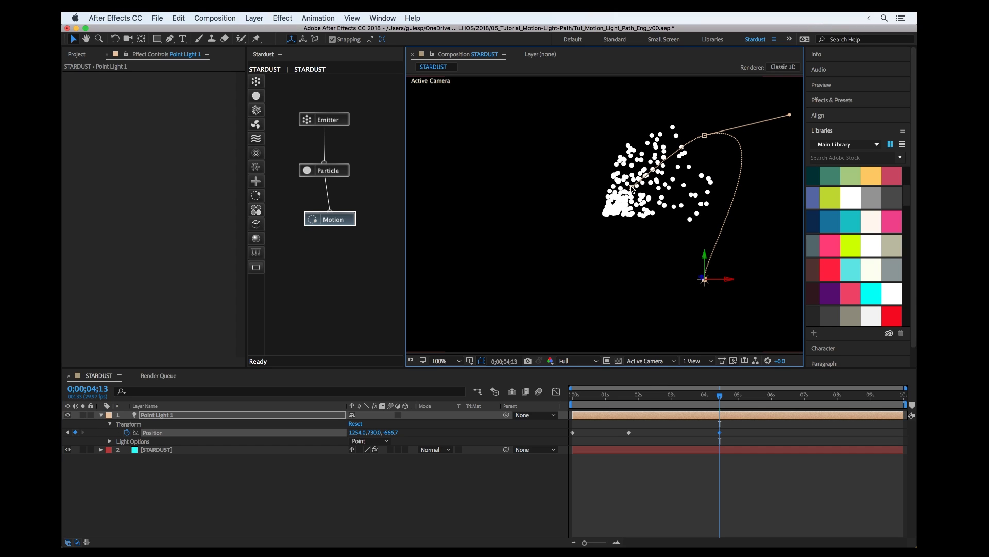
click(631, 187)
drag(644, 179, 717, 218)
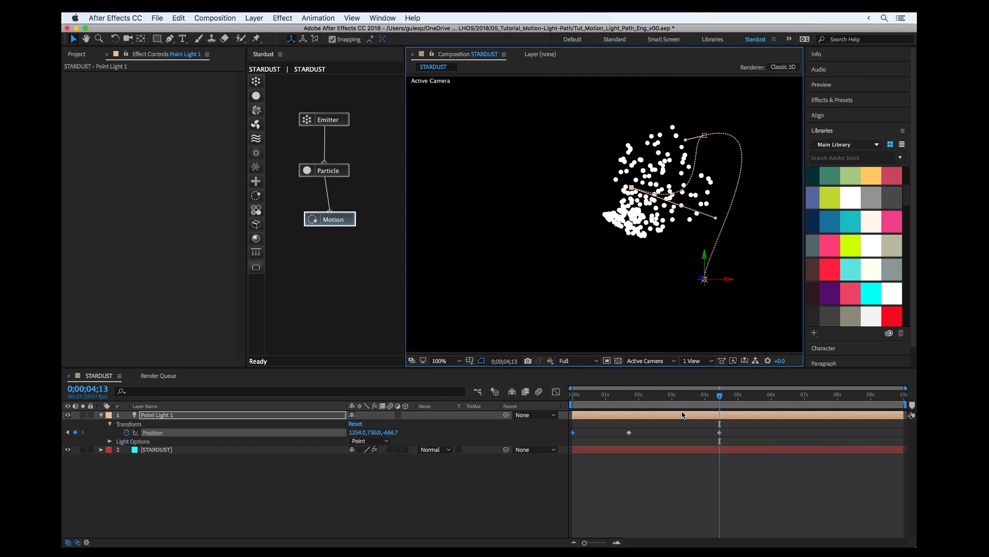
Rewind and preview the particles trailing the light along its curved path.
click(689, 406)
drag(689, 406, 562, 404)
key(space)
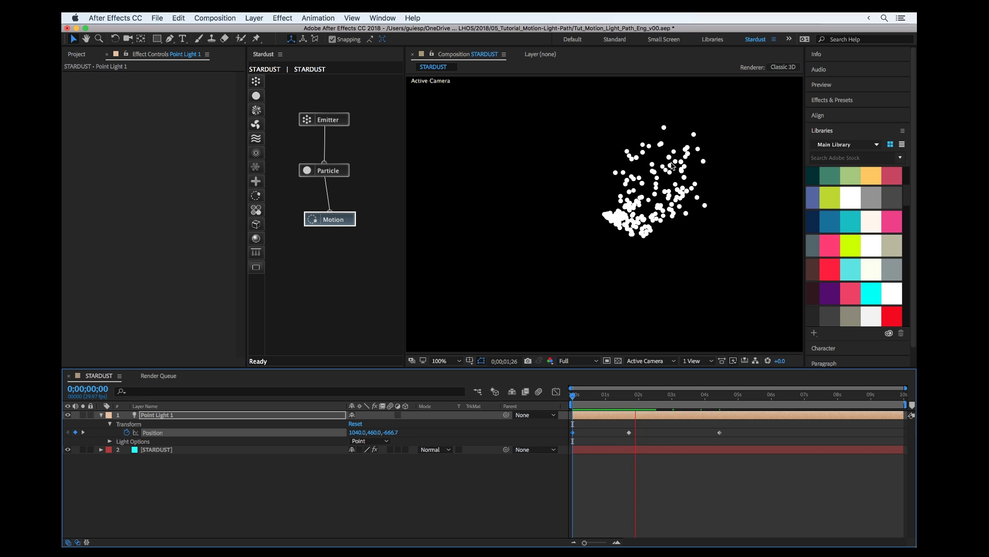
key(space)
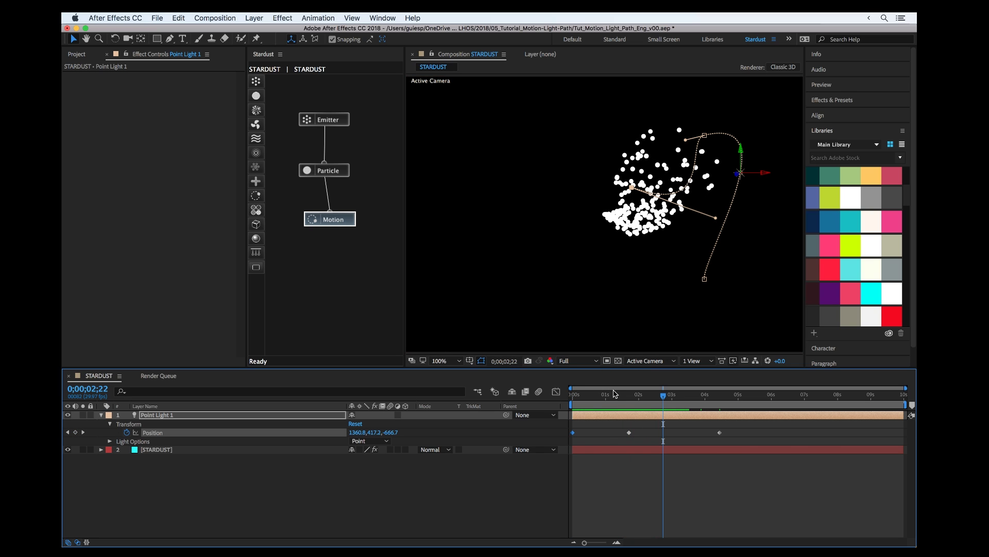
drag(615, 394, 669, 394)
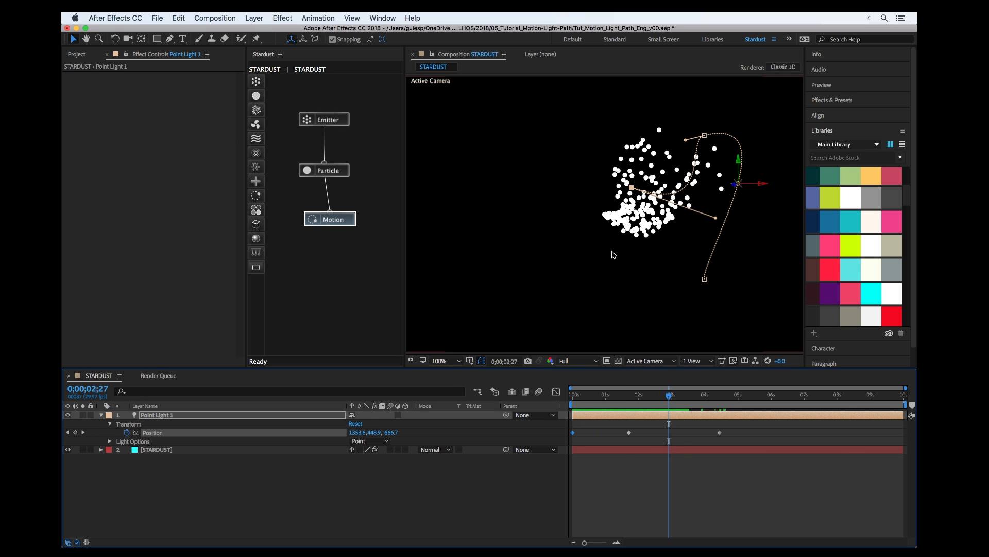
Set Stardust Particle Life (Seconds) to 4, preview it, and collapse the STARDUST layer.
click(315, 169)
scroll(109, 189, down, 5)
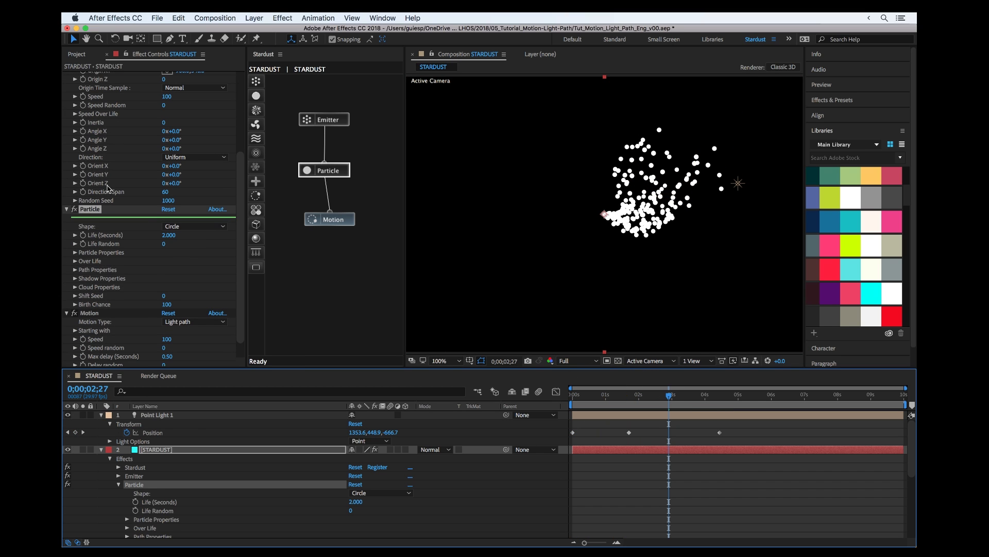
click(169, 236)
key(Return)
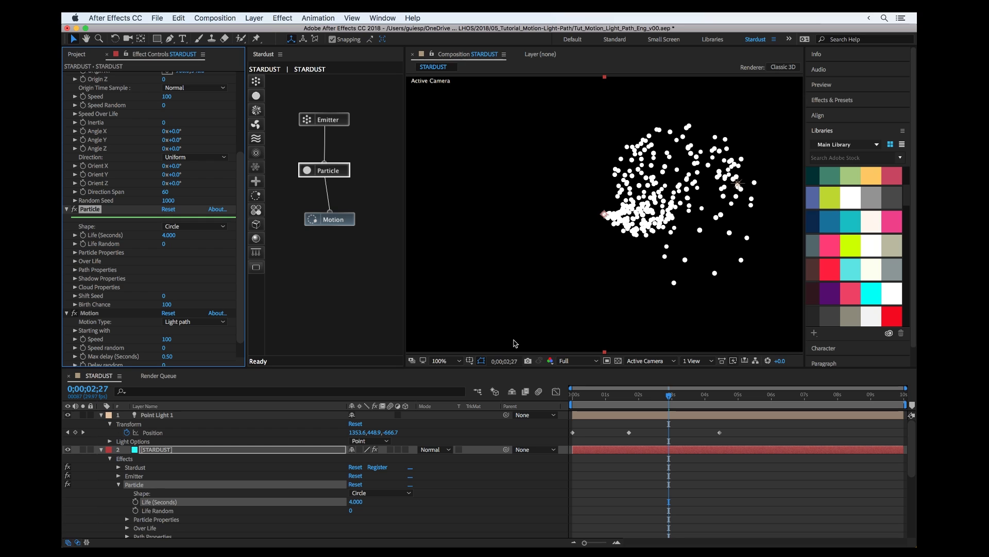
key(space)
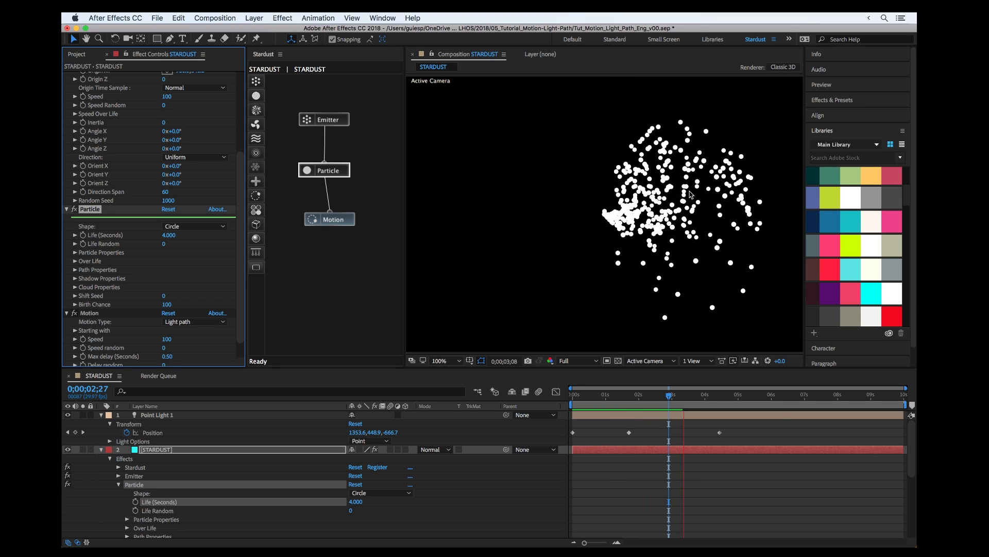
key(space)
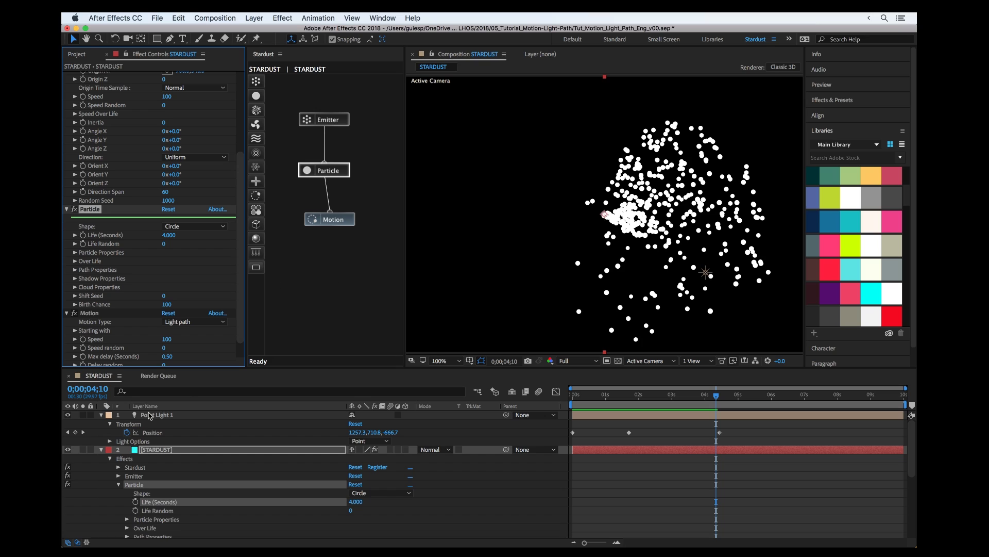
click(101, 451)
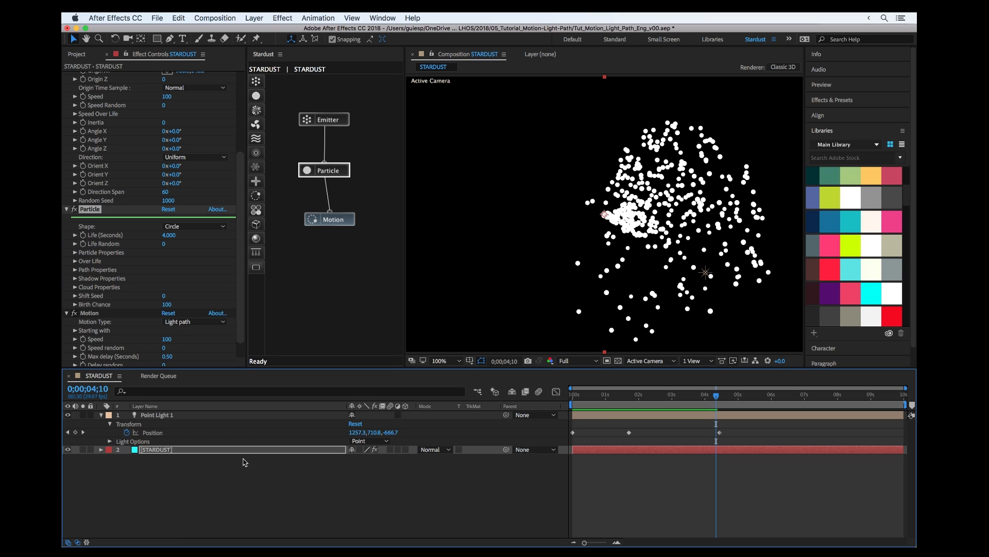
Draw a square with the Rectangle tool to the left of the particles.
click(231, 475)
drag(157, 38, 178, 40)
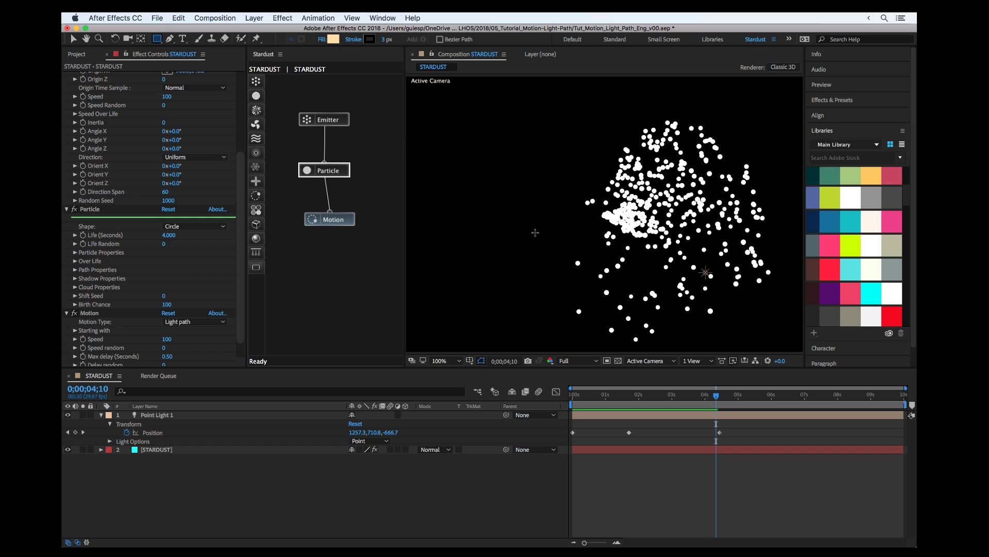
drag(524, 244, 581, 300)
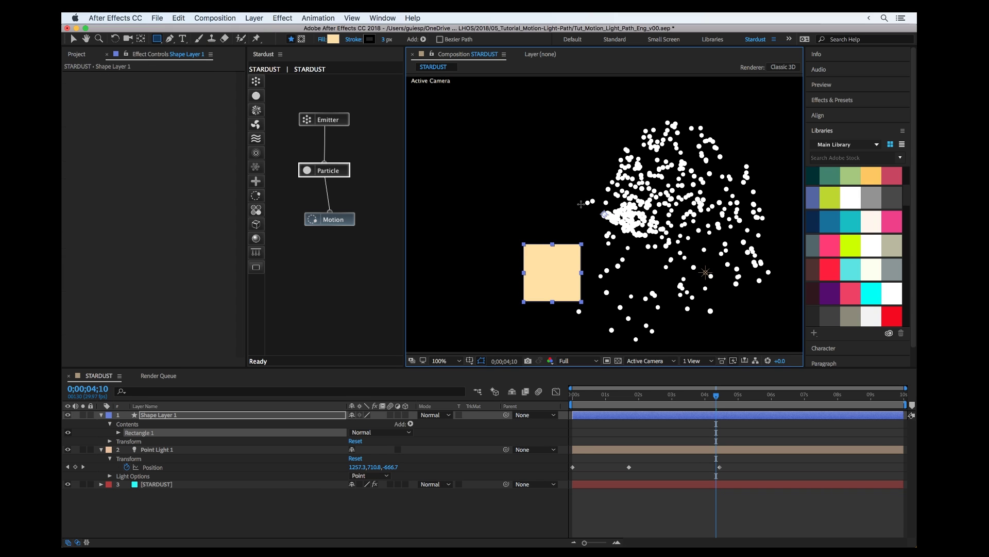
Convert Rectangle Path 1 to a Bezier path and select the resulting path for copying.
click(120, 432)
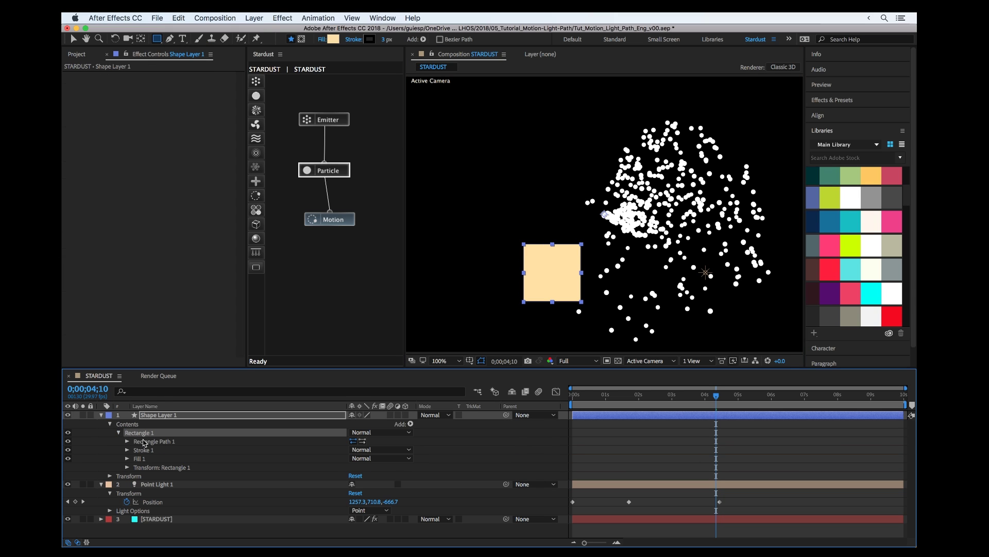
click(127, 442)
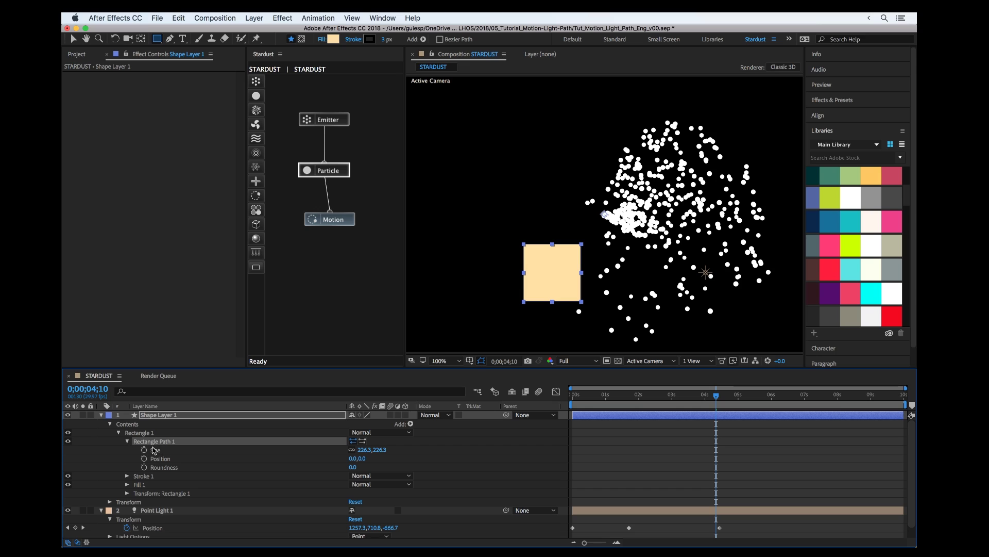
right_click(157, 445)
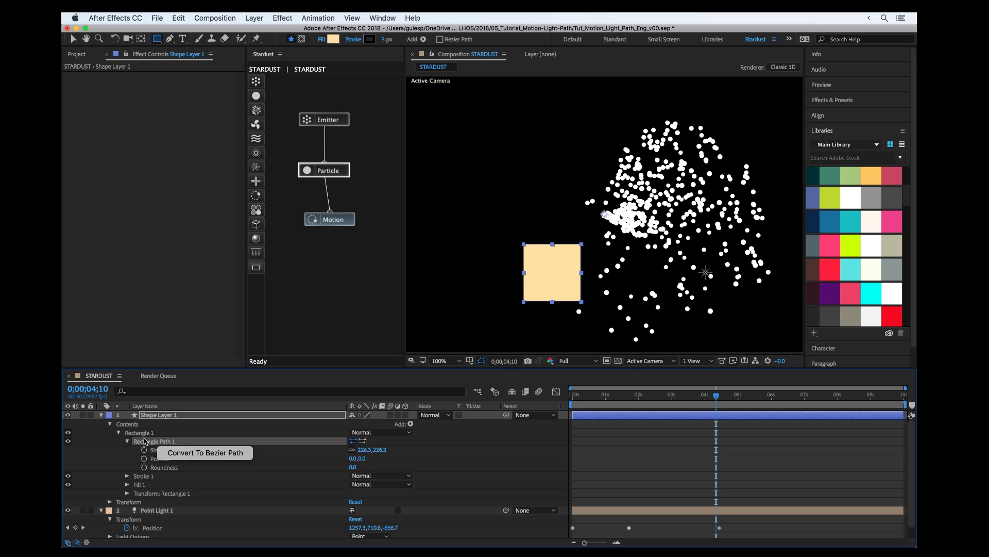
key(Escape)
right_click(157, 444)
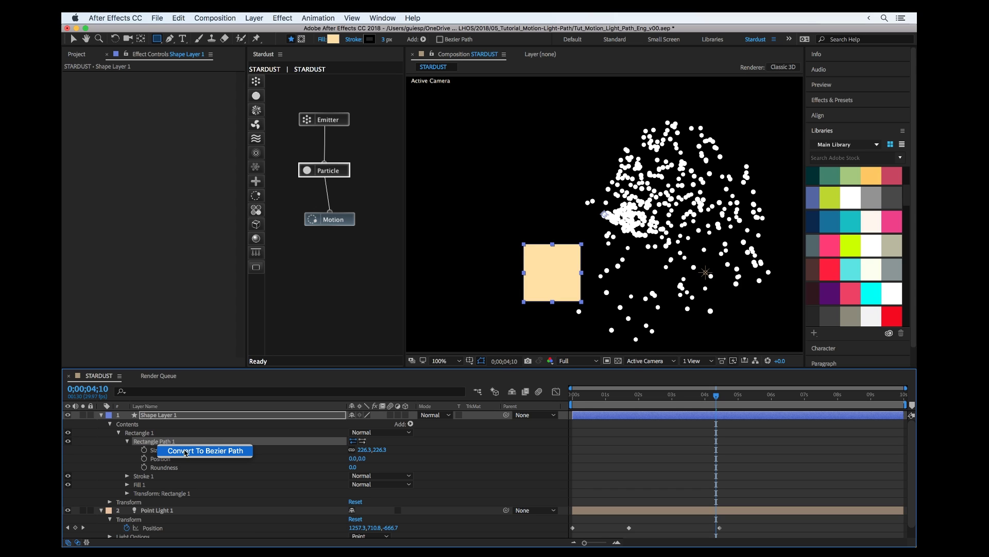
click(233, 451)
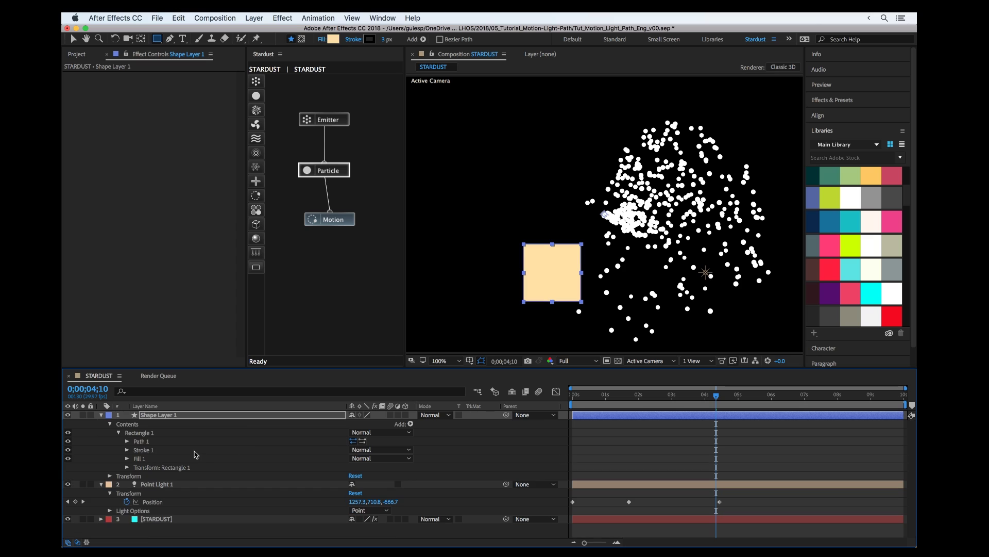
click(126, 442)
click(157, 451)
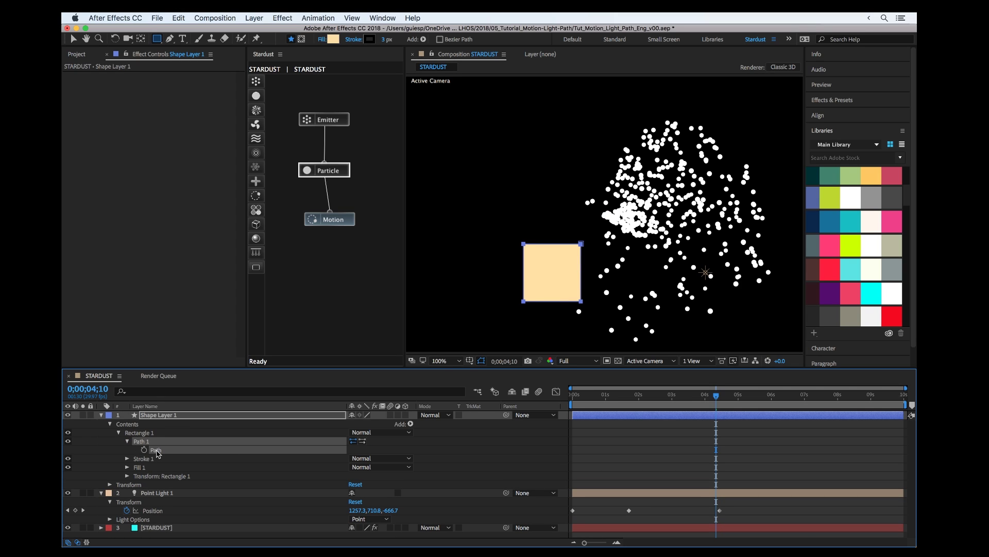
Replace Point Light 1's Position keyframes with the square path at 0:00 and hide Shape Layer 1.
click(152, 513)
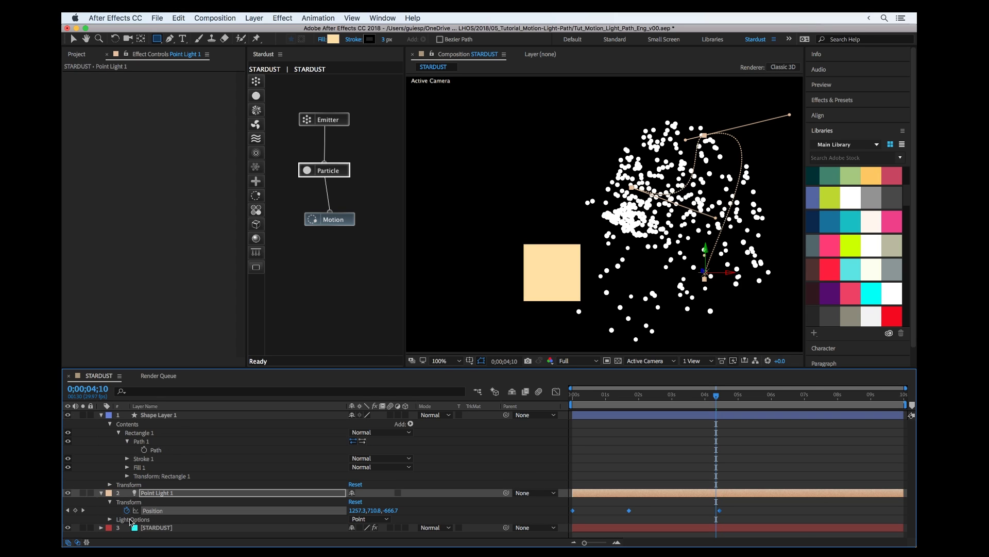
click(126, 510)
key(Home)
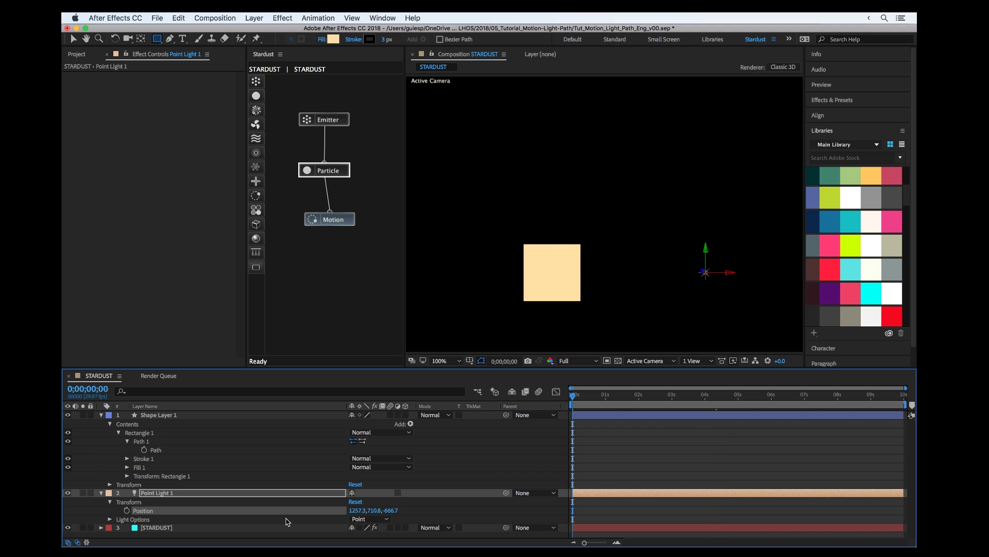
key(super+v)
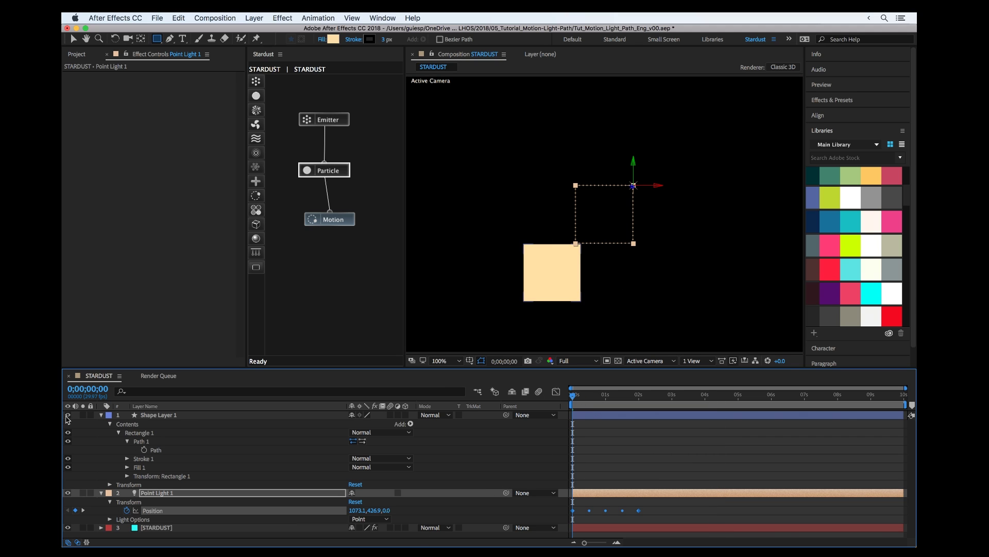
click(67, 414)
Scrub and preview the light moving around the square with particles trailing.
drag(587, 396, 566, 398)
click(625, 396)
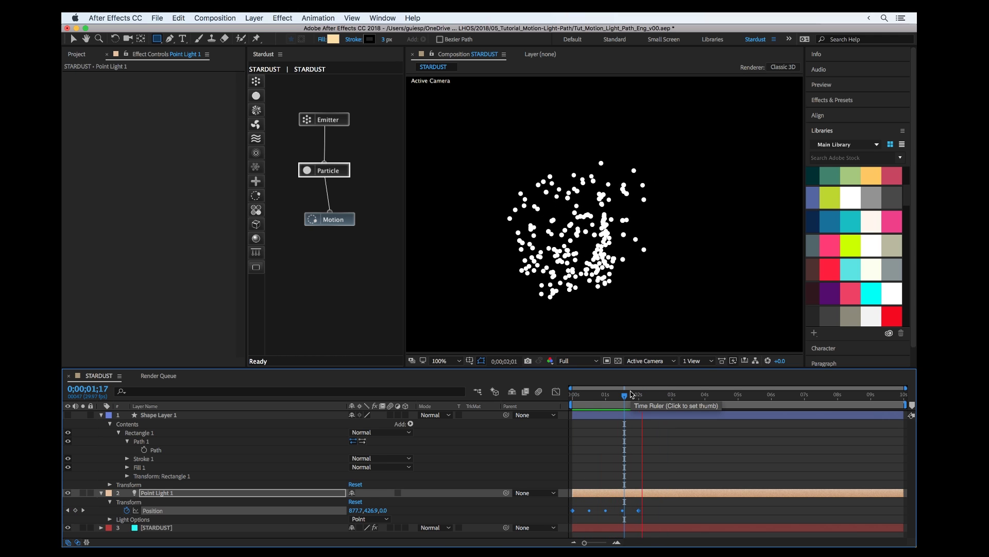
key(space)
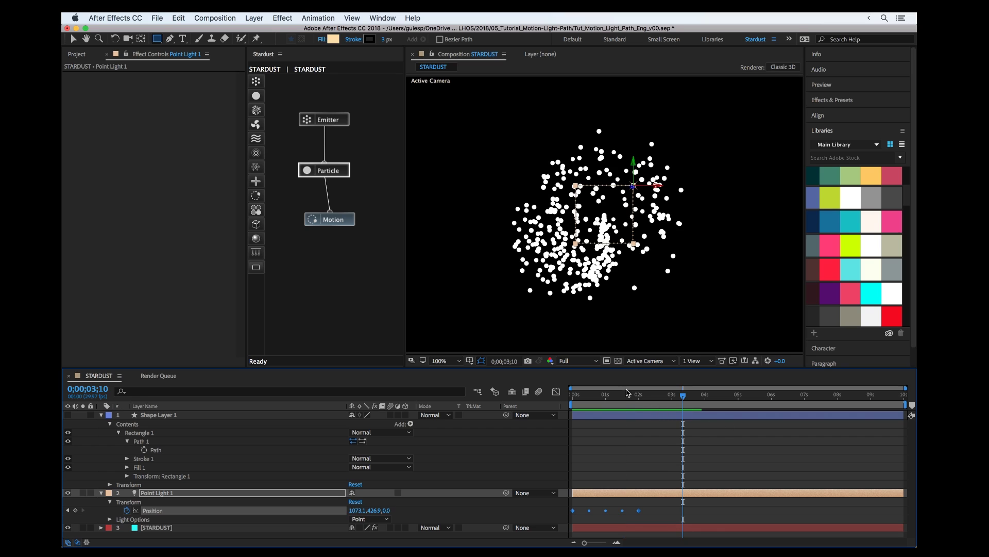
drag(609, 403, 655, 396)
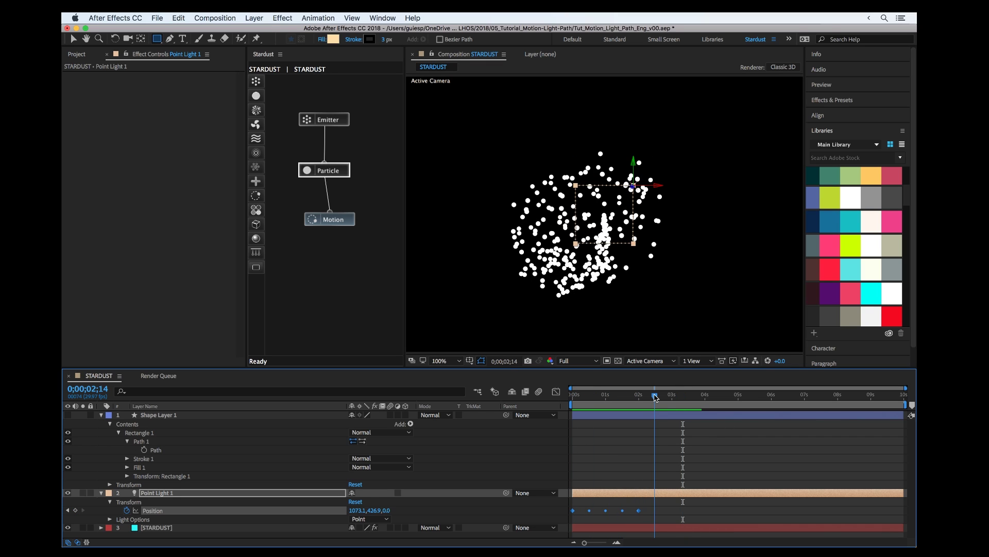
Set the Motion node's Speed random to 53 and preview the particles.
click(332, 220)
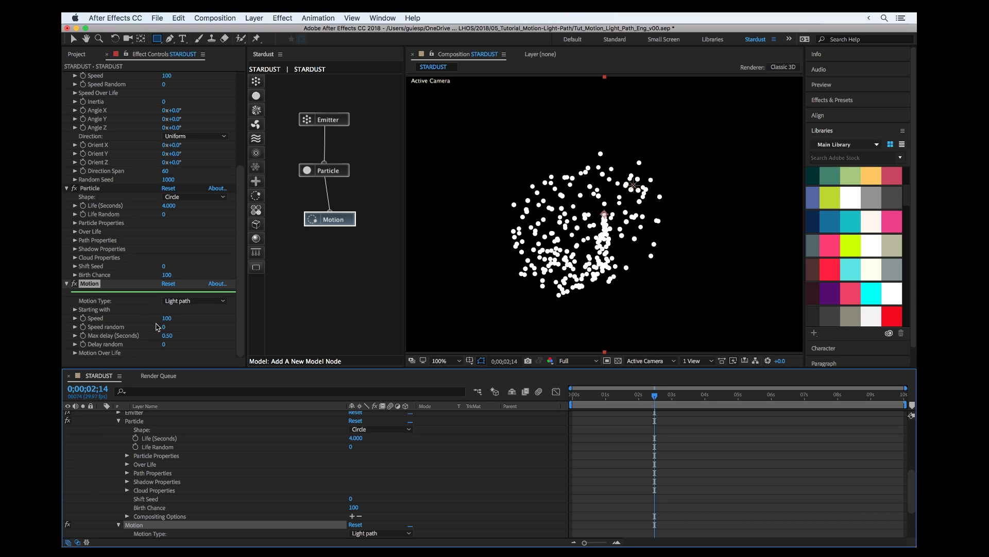
drag(164, 330, 190, 329)
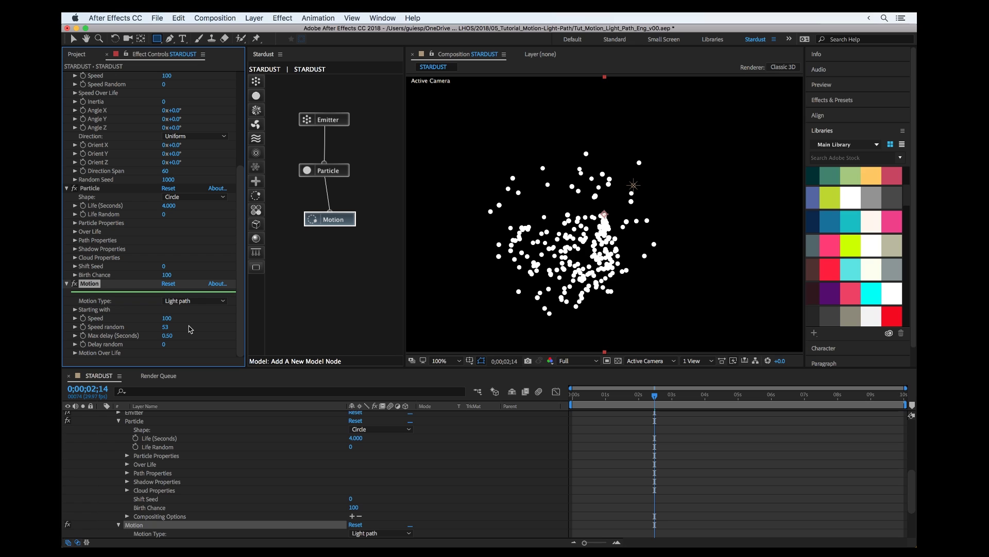
key(space)
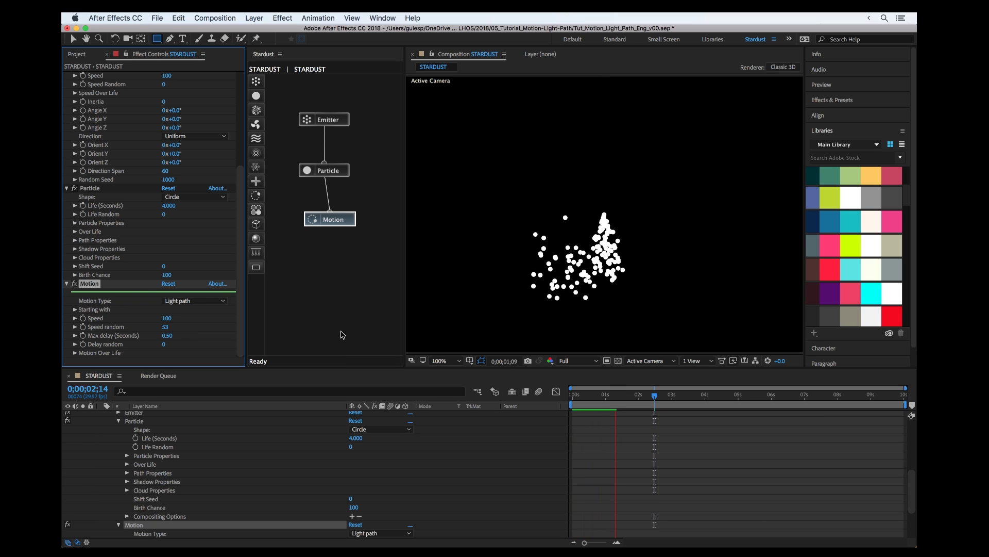
key(space)
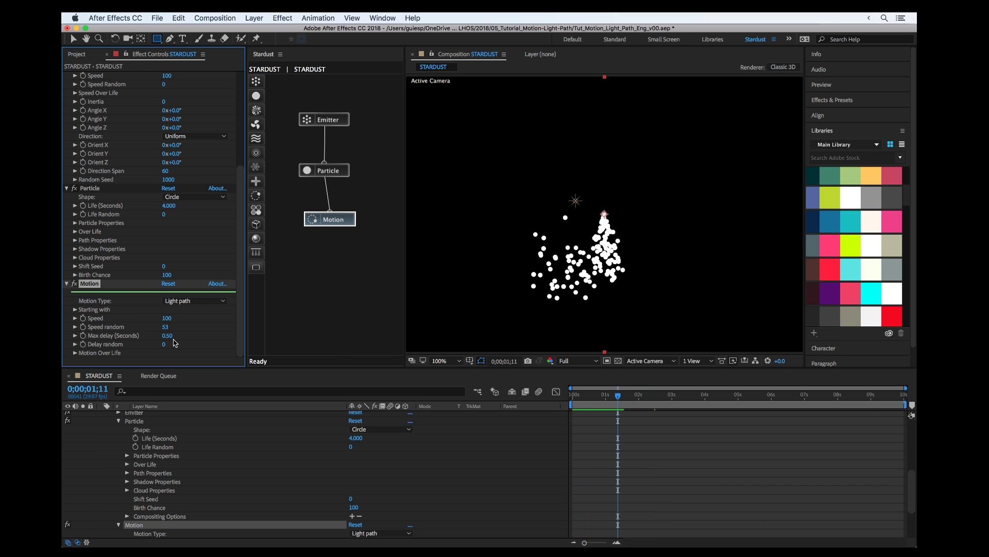
Drag the Motion Over Life curve's end down to 0 and preview from near the start.
click(76, 353)
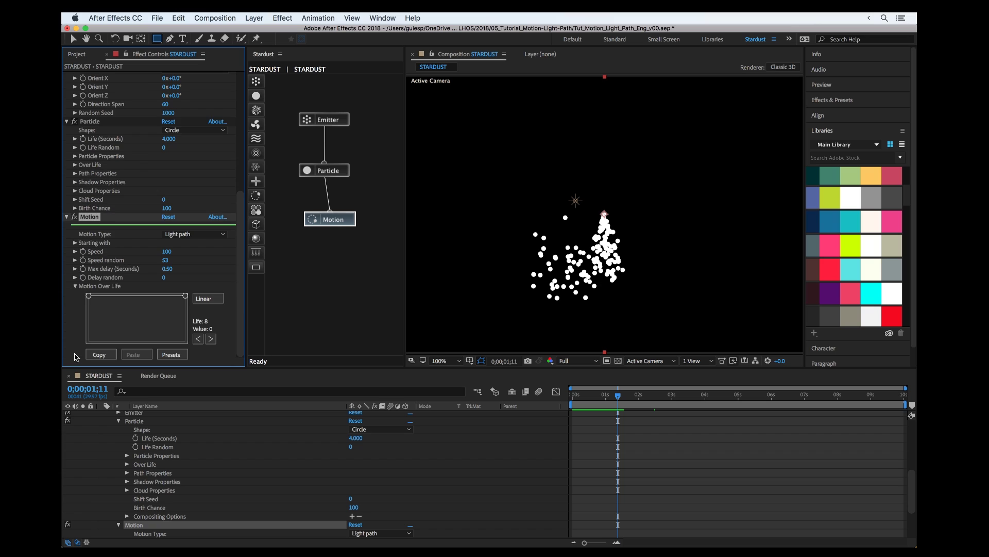
drag(185, 296, 185, 342)
click(582, 432)
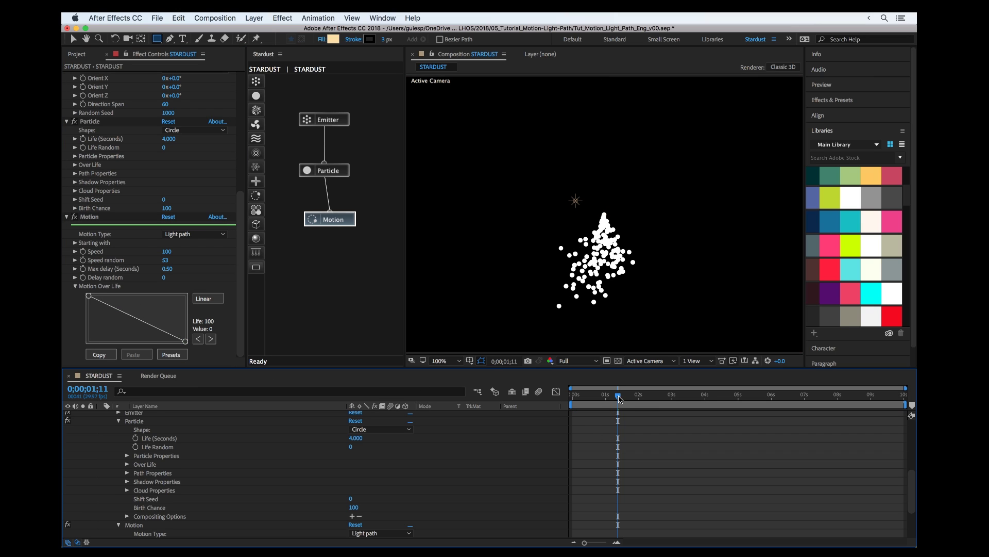
mouse_move(572, 391)
mouse_down()
mouse_move(564, 393)
mouse_move(586, 390)
mouse_up()
key(space)
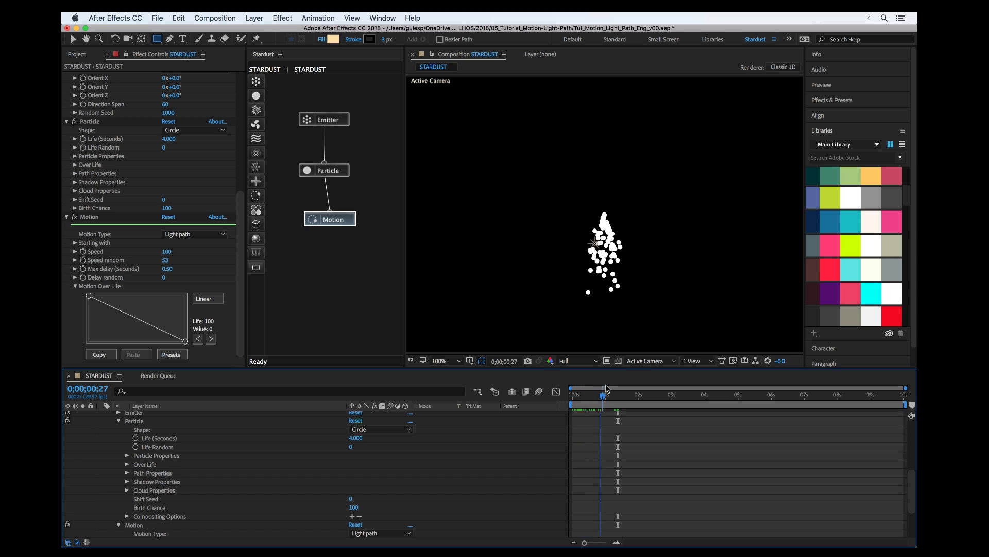
key(space)
scroll(249, 436, up, 10)
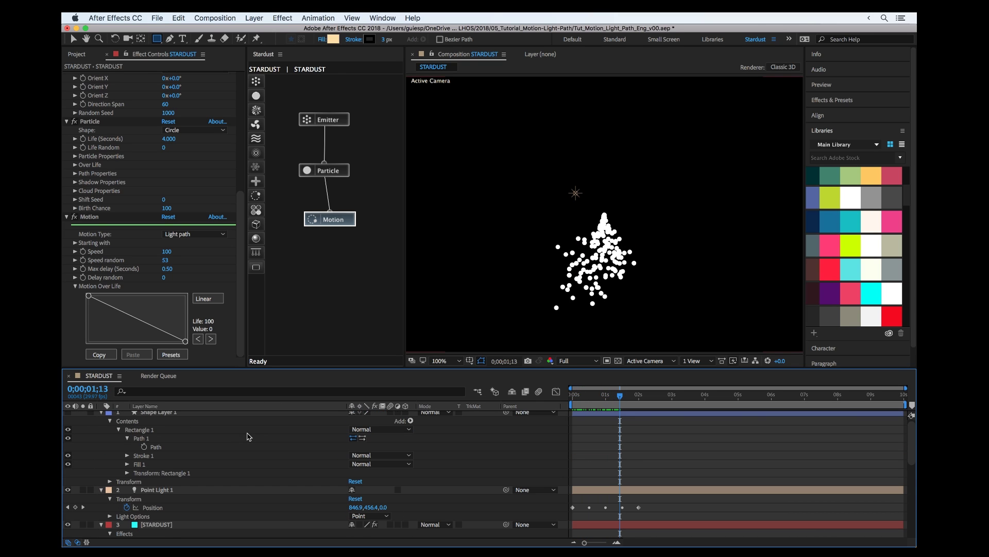
scroll(189, 497, down, 2)
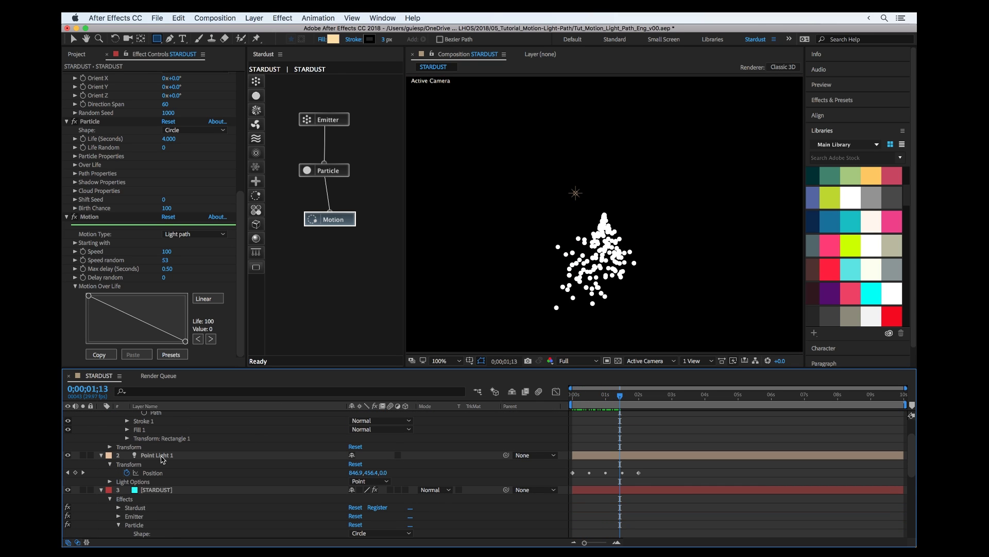
drag(622, 396, 720, 384)
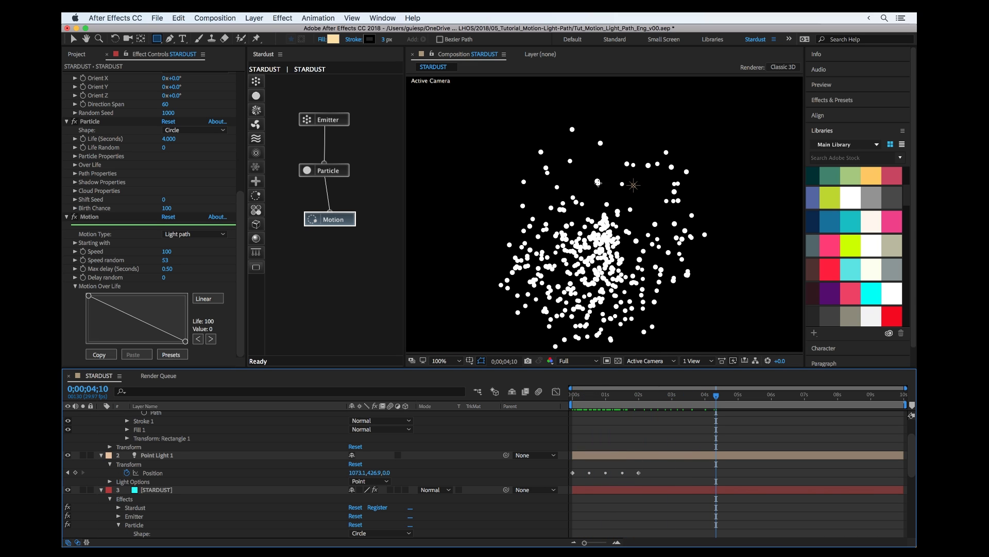
scroll(172, 460, up, 2)
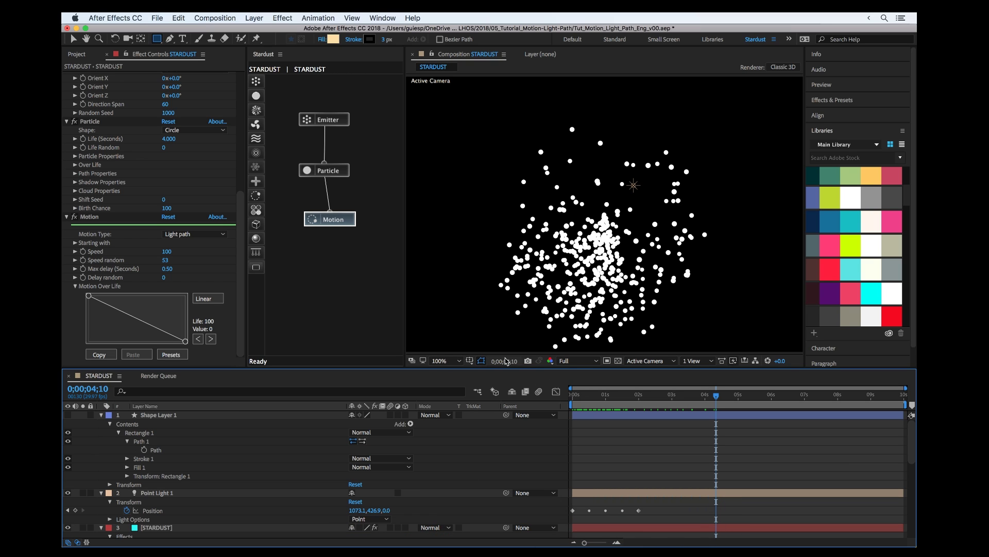
In Illustrator's Lines_Rounded.ai, select the fifth wavy path on Layer 5.
click(498, 535)
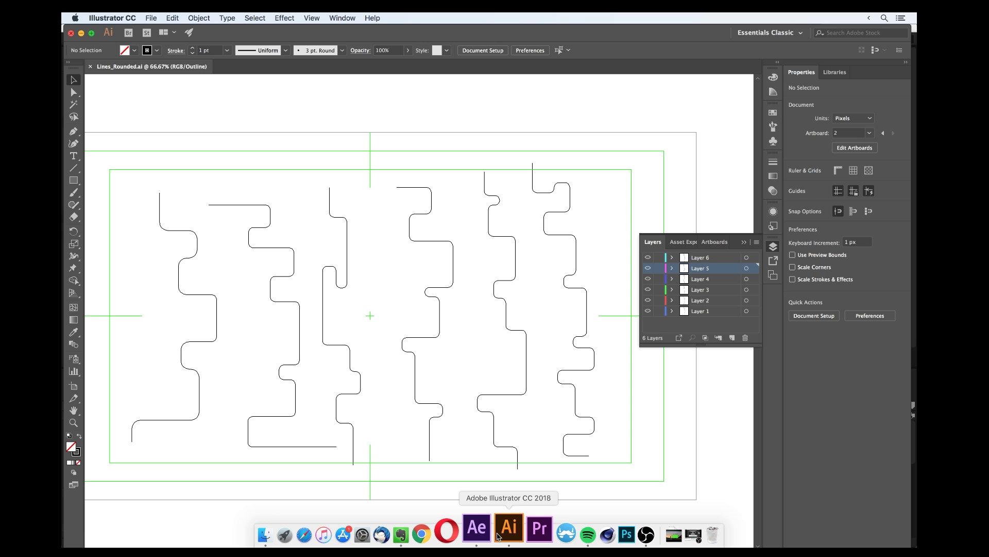
scroll(249, 290, right, 2)
scroll(248, 291, up, 1)
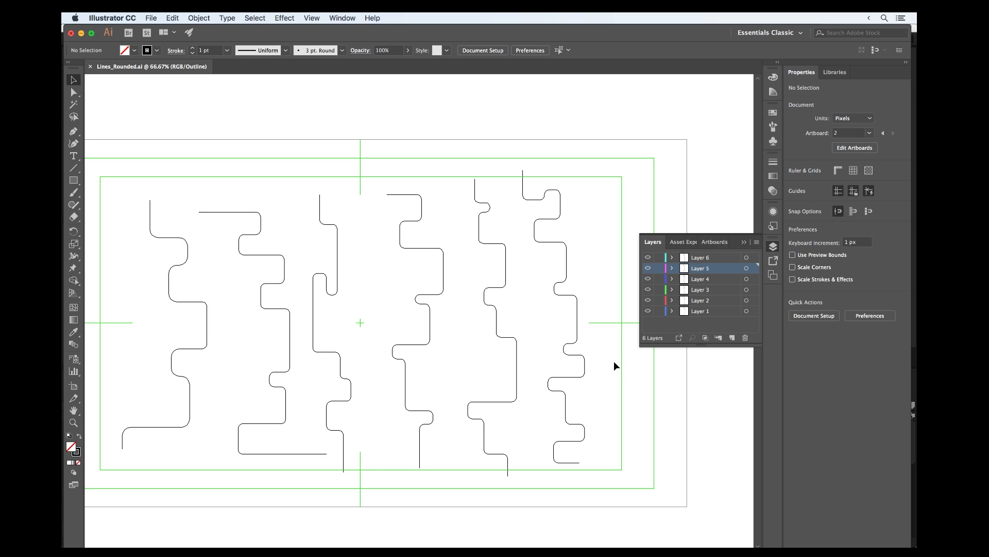
click(486, 296)
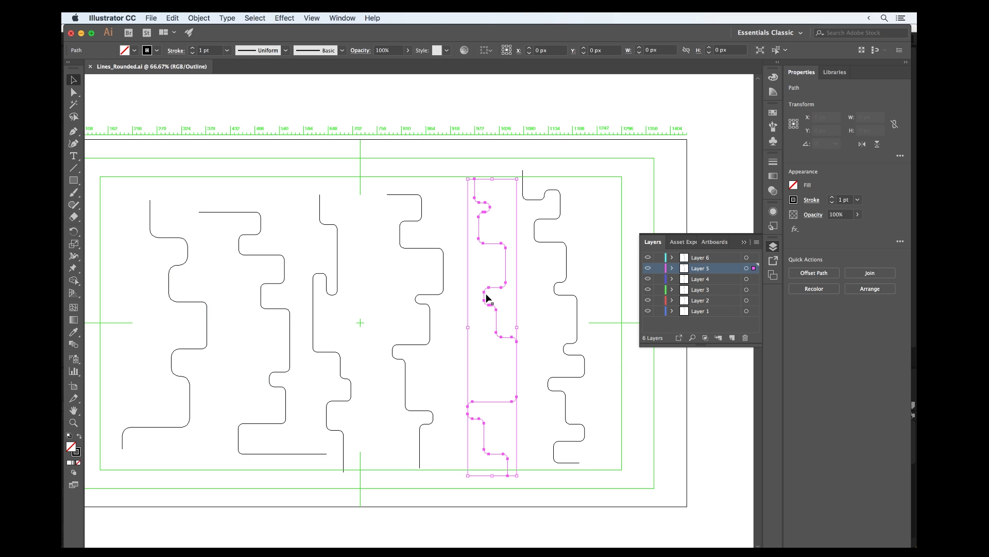
click(448, 236)
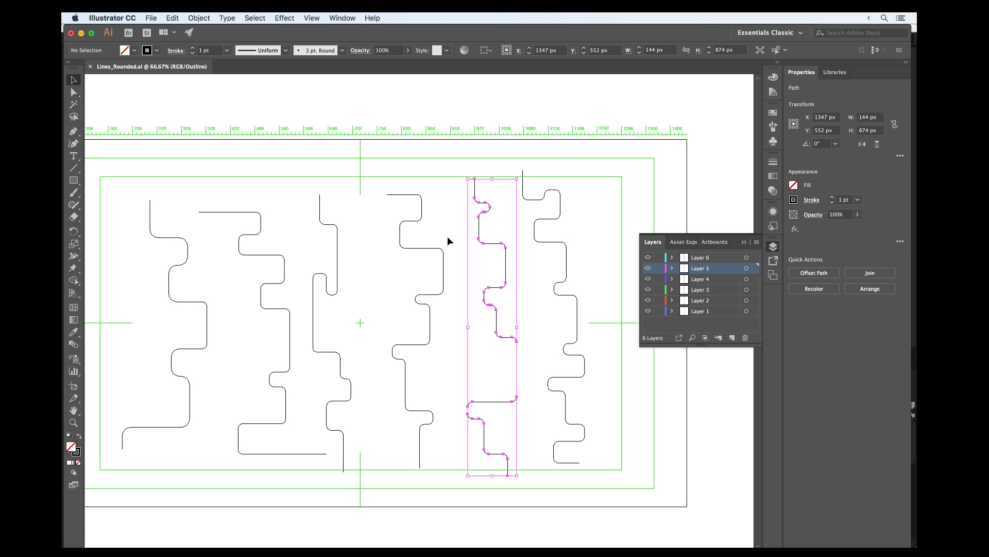
click(478, 225)
Replace Point Light 1's old Position animation with the pasted wavy path starting at 0s.
mouse_move(457, 530)
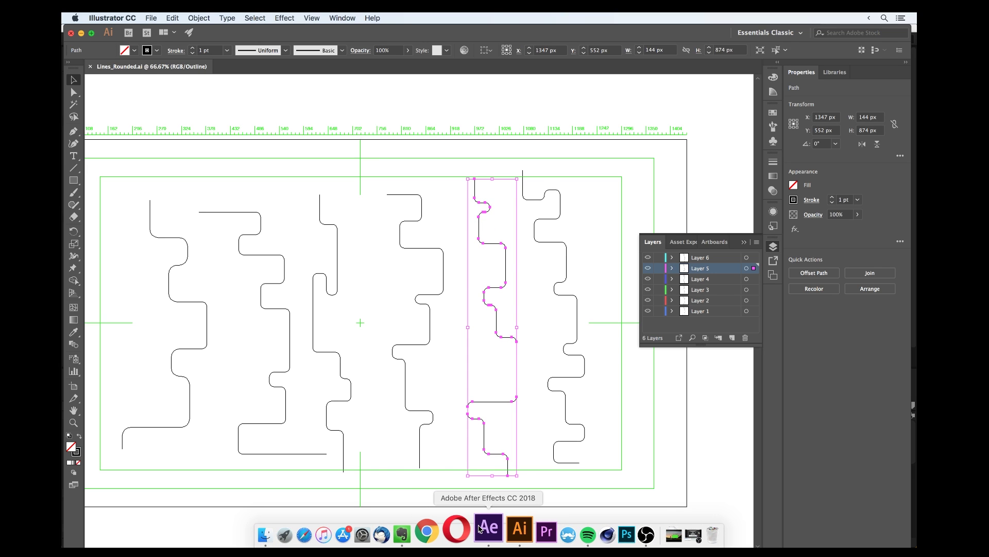
click(479, 528)
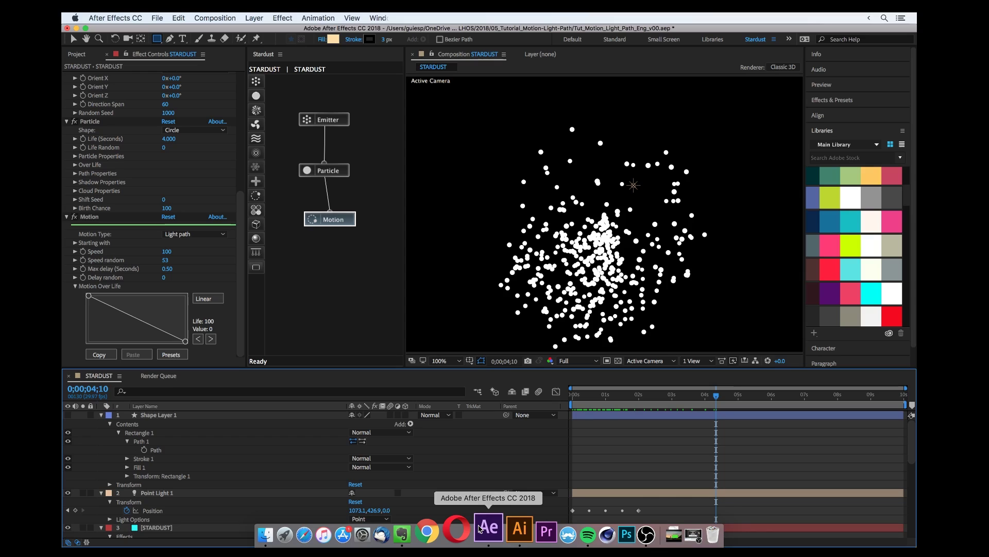
click(127, 510)
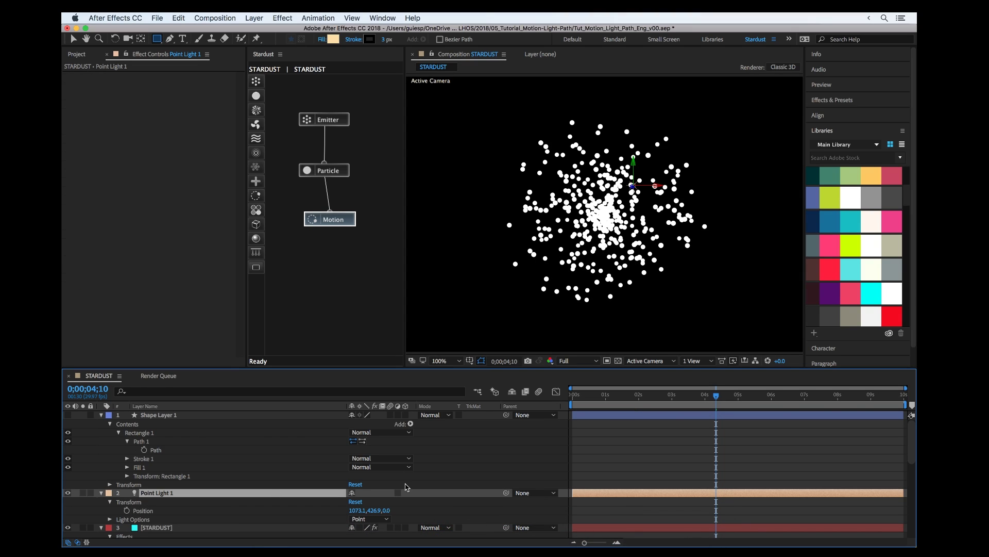
key(Home)
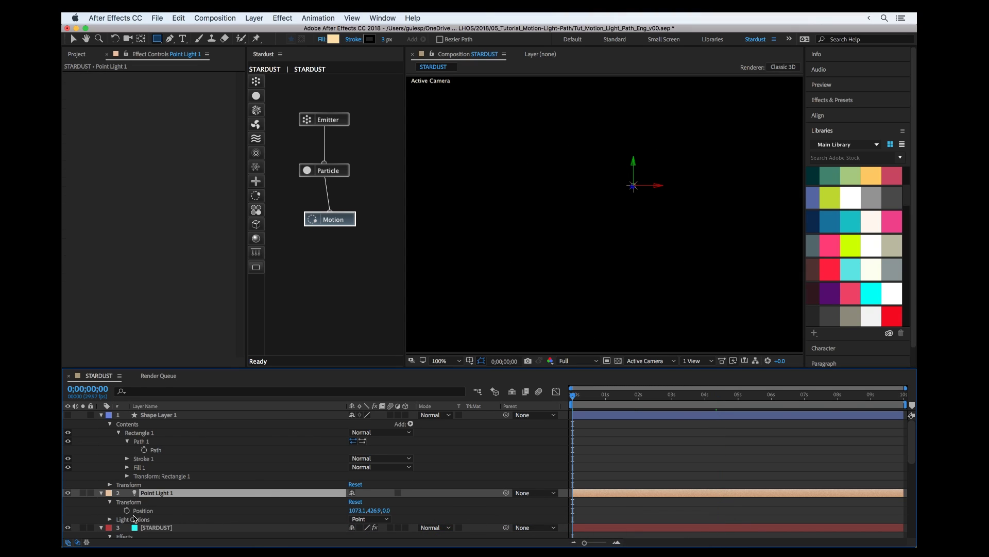
click(128, 510)
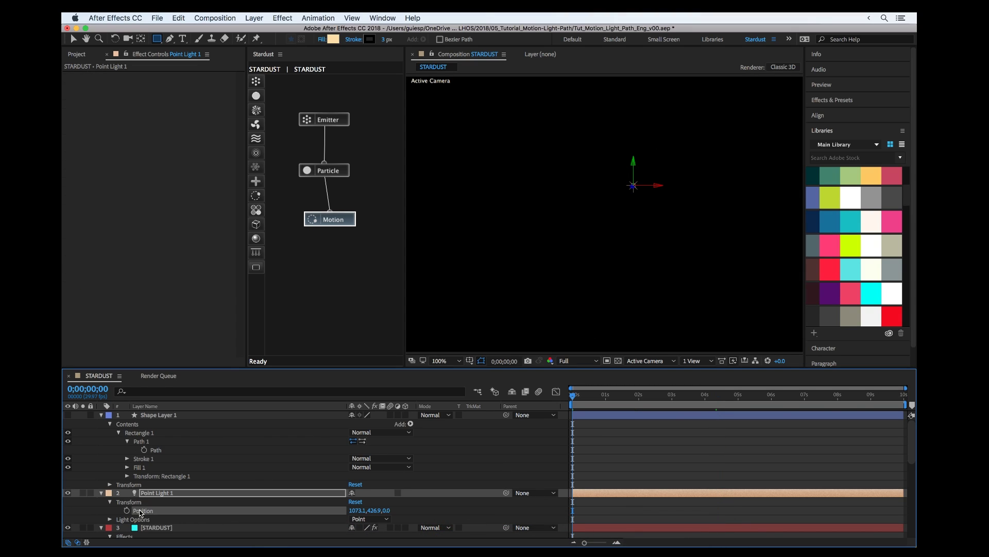
key(cmd+v)
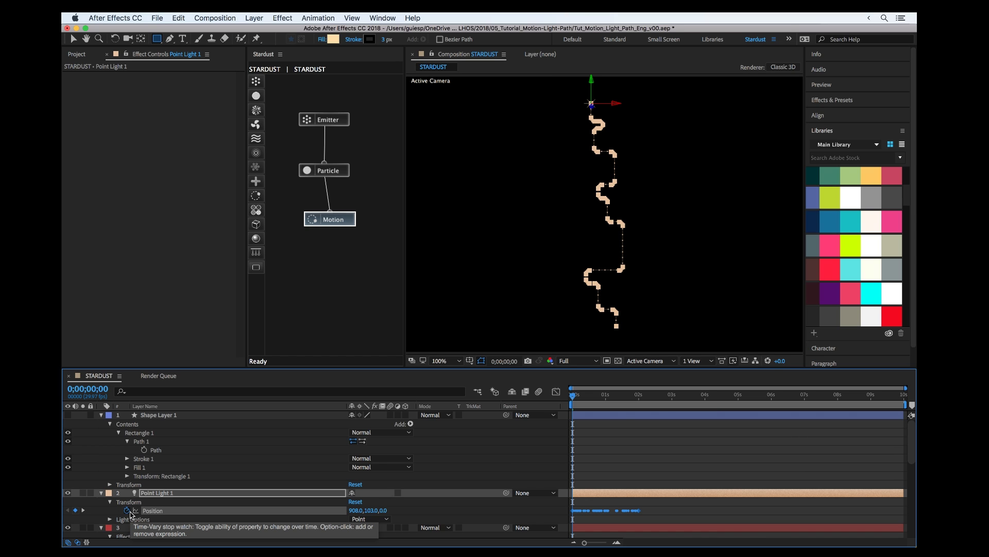
Deselect the light and scrub to about two seconds to check the particles.
click(606, 486)
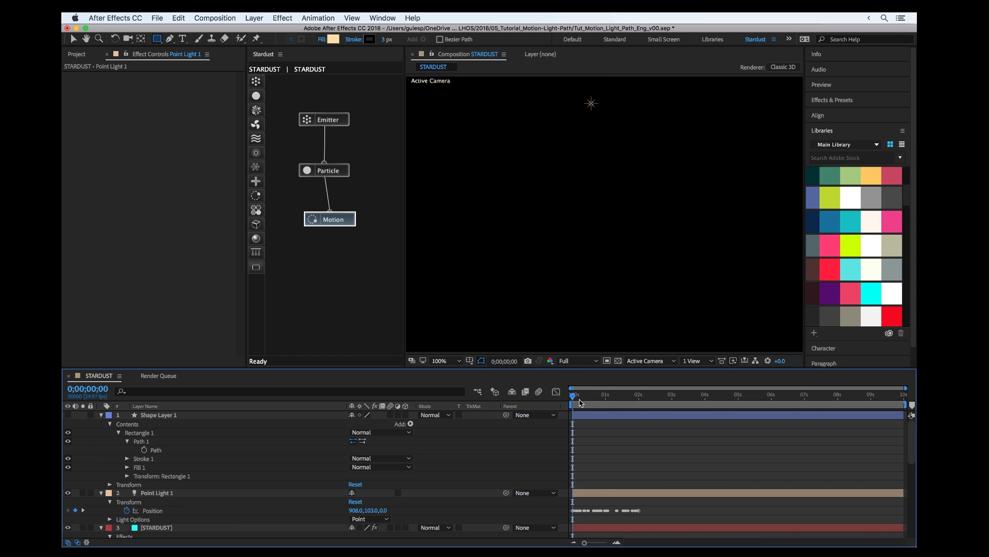
drag(582, 403, 639, 404)
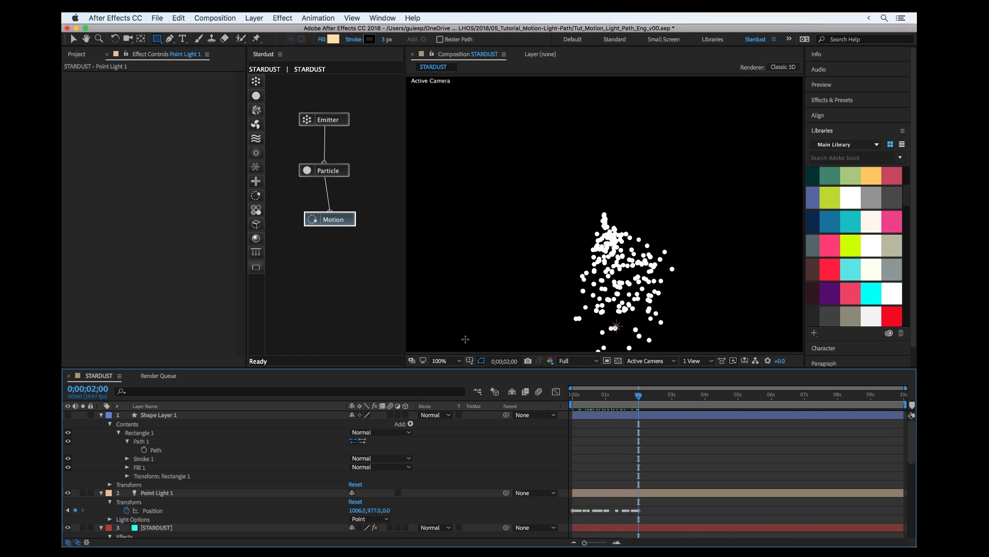
scroll(179, 497, down, 3)
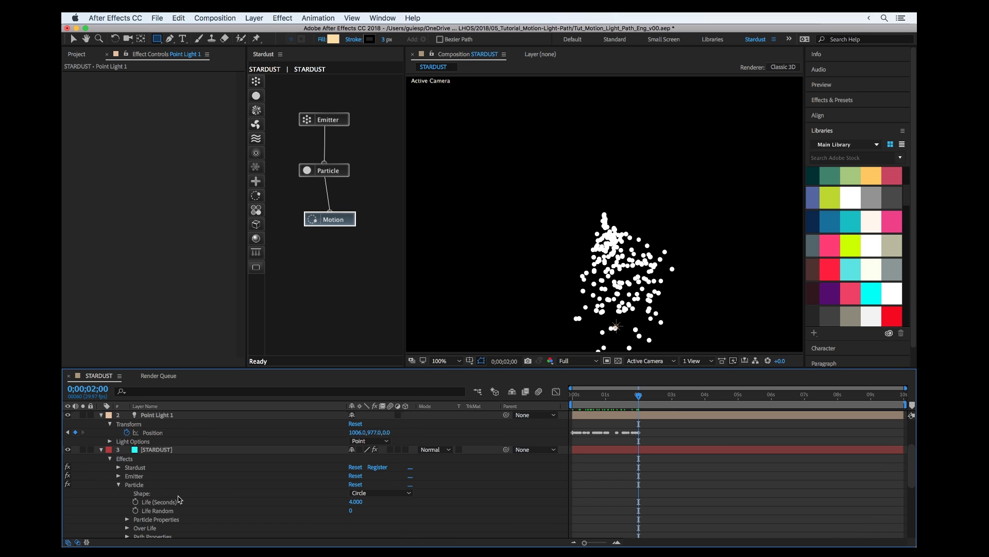
Set the STARDUST emitter Speed to 0 and scrub ahead to see the continuous trail.
click(158, 449)
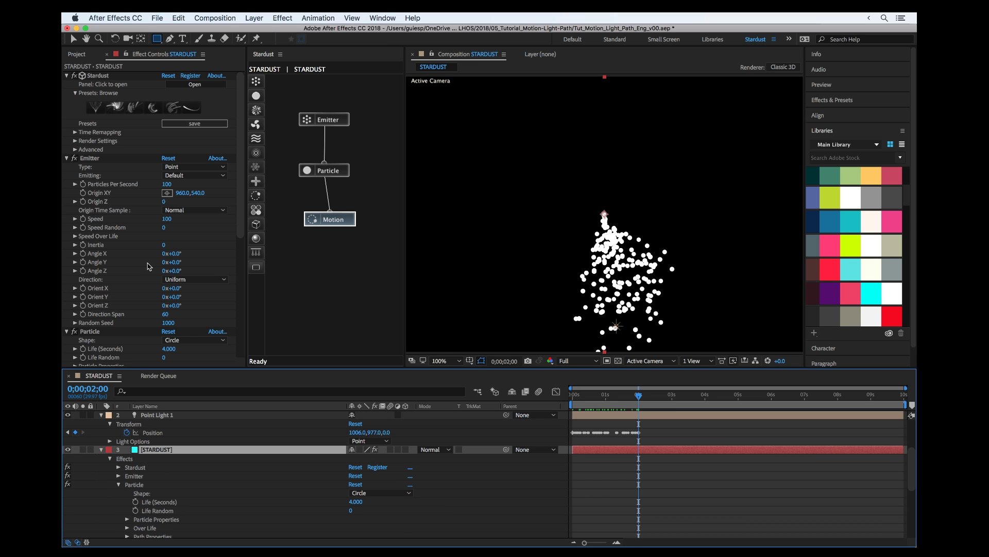
click(165, 219)
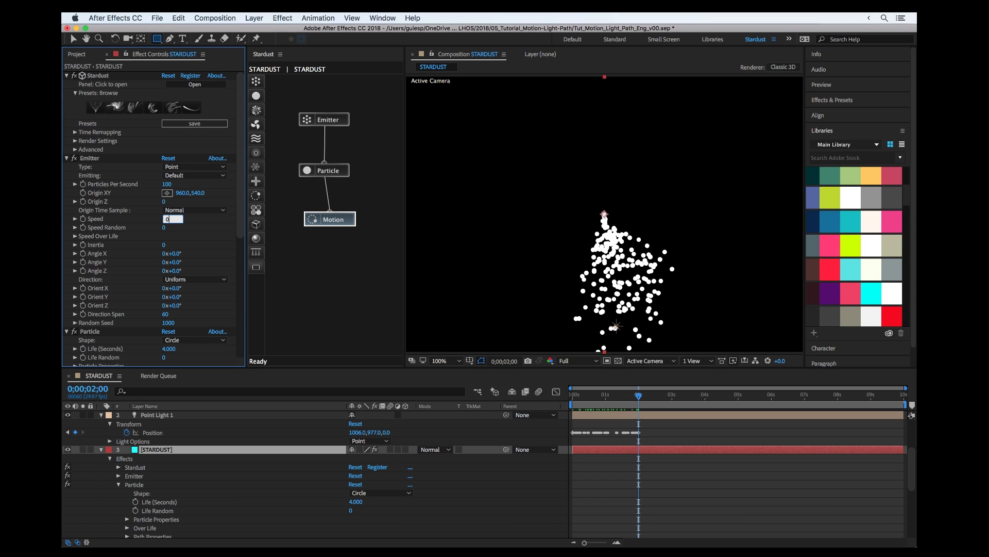
text(0)
key(Return)
drag(630, 401, 710, 402)
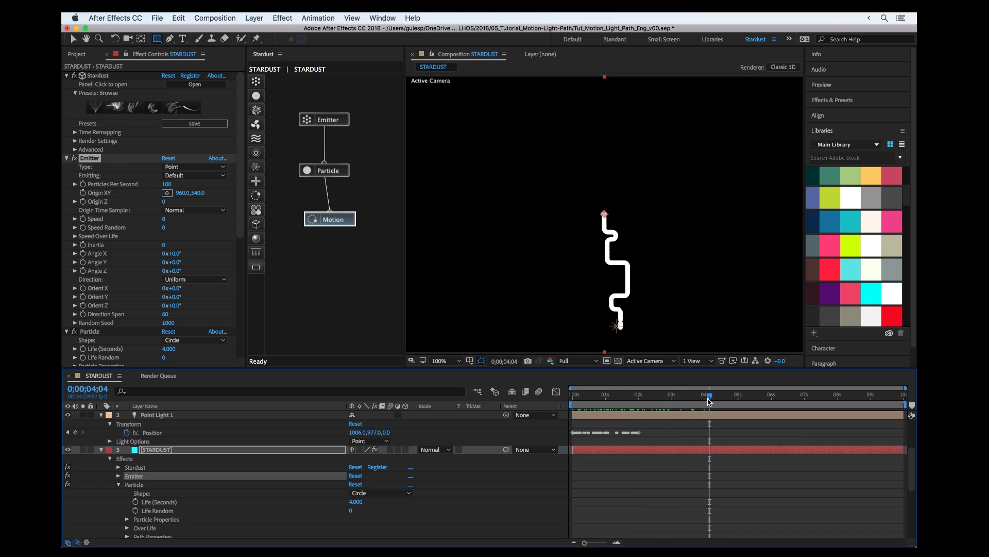
Collapse the layer properties and switch the STARDUST Emitter Type to Grid.
click(102, 415)
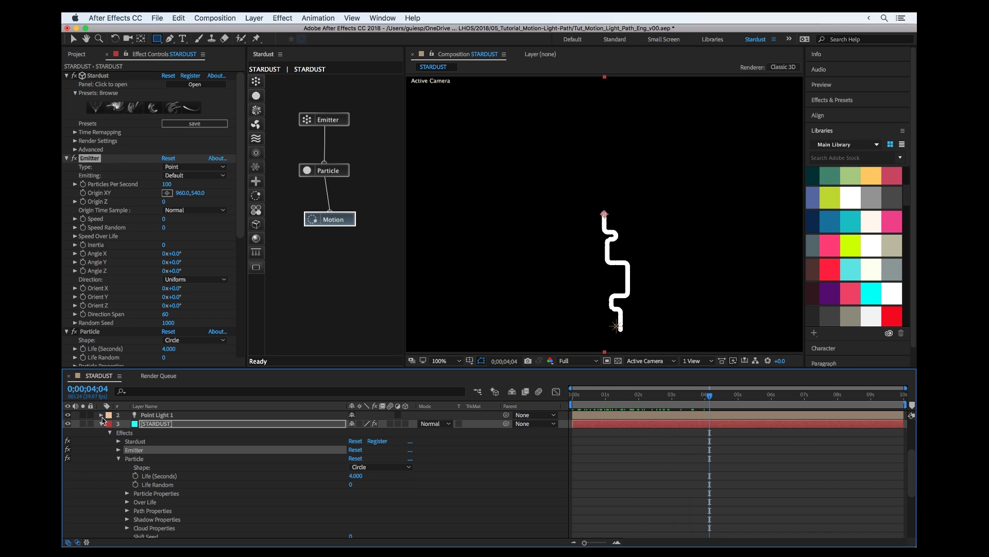
click(101, 424)
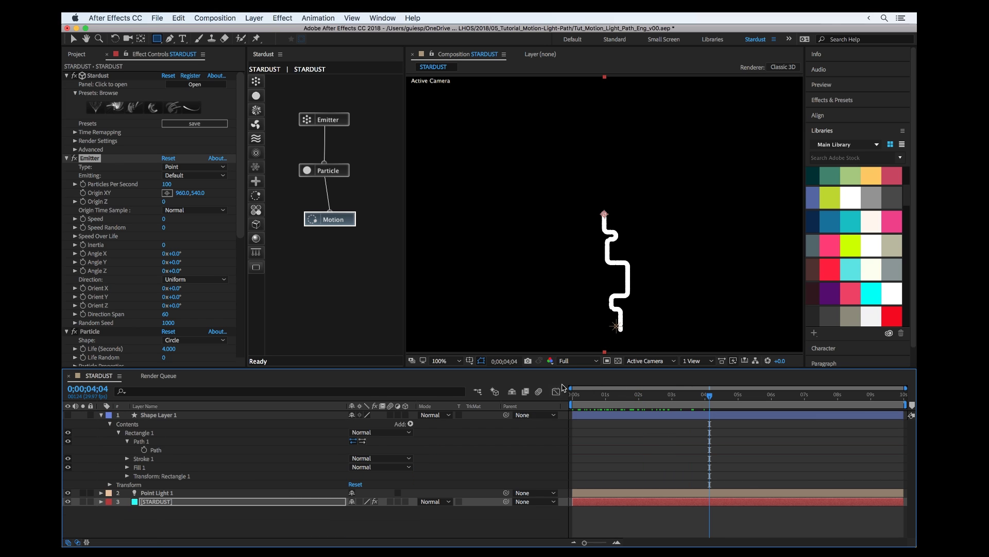
click(156, 511)
click(167, 504)
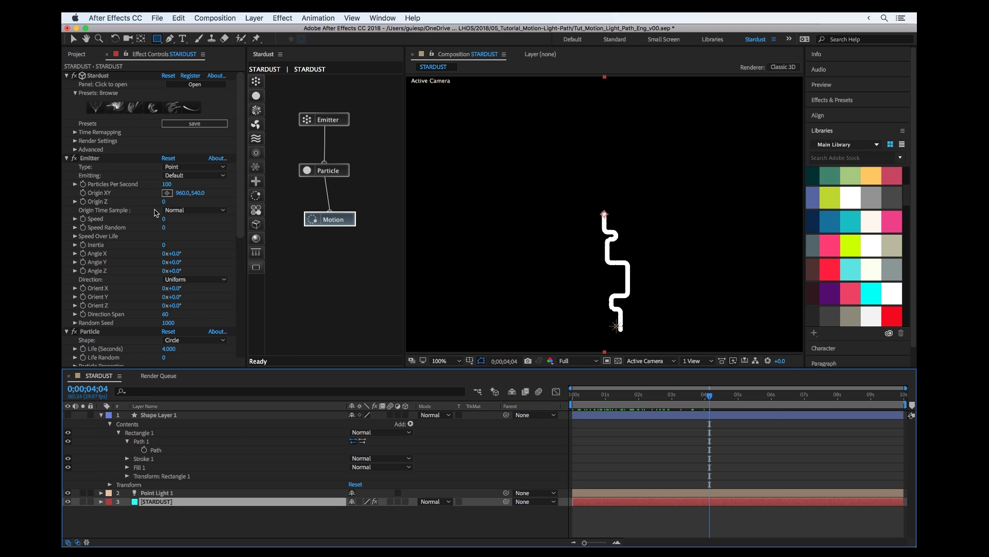
scroll(155, 212, down, 2)
scroll(154, 212, up, 2)
click(172, 167)
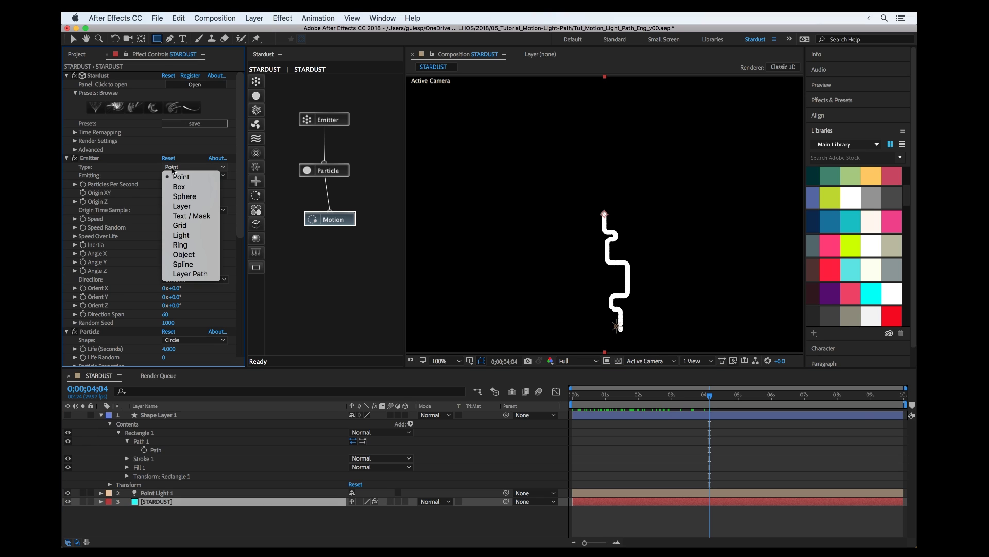
click(179, 226)
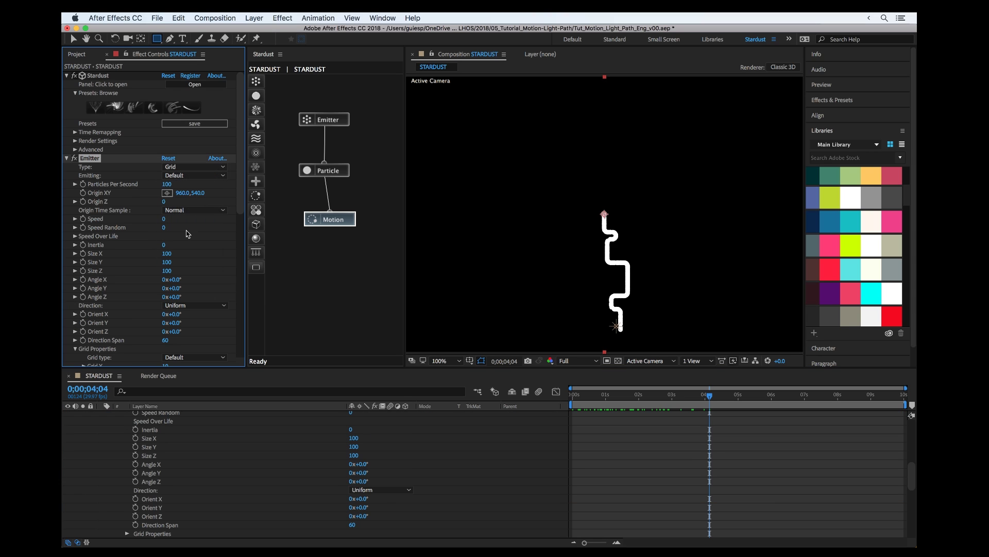
Size the grid emitter to 1980 by 1460 and return to the timeline start.
mouse_move(586, 392)
mouse_down()
mouse_move(638, 393)
mouse_move(581, 393)
mouse_move(612, 386)
mouse_up()
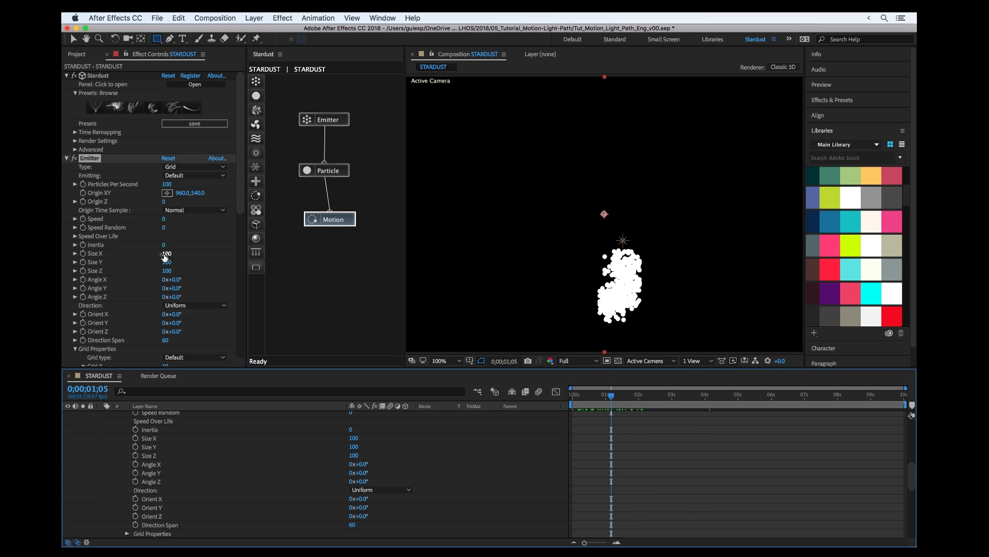
drag(166, 253, 256, 252)
scroll(540, 242, down, 4)
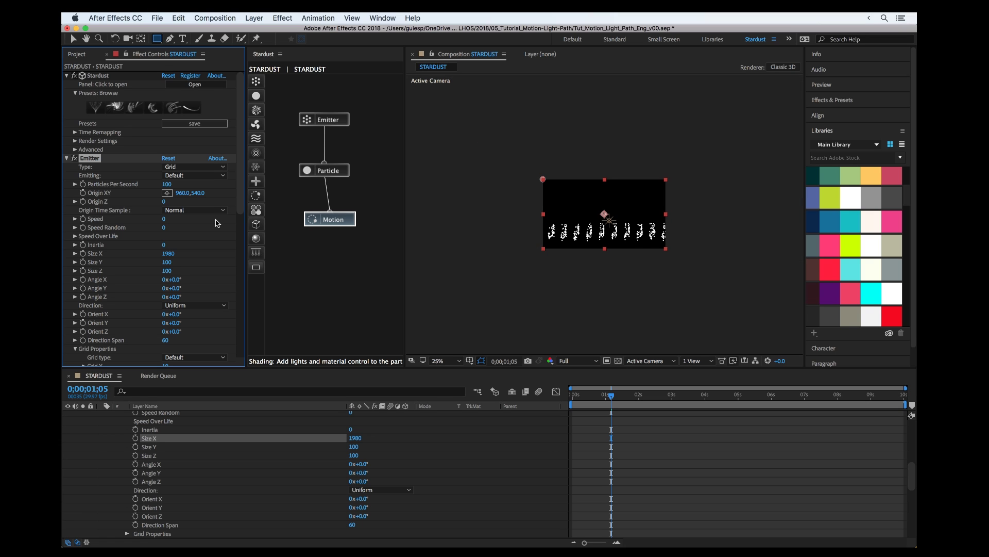
key(period)
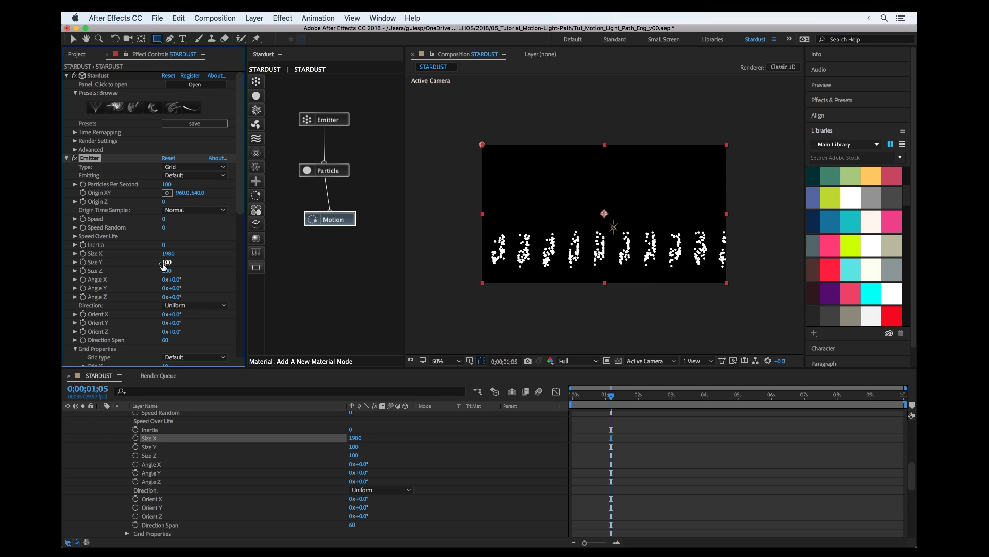
drag(164, 262, 214, 245)
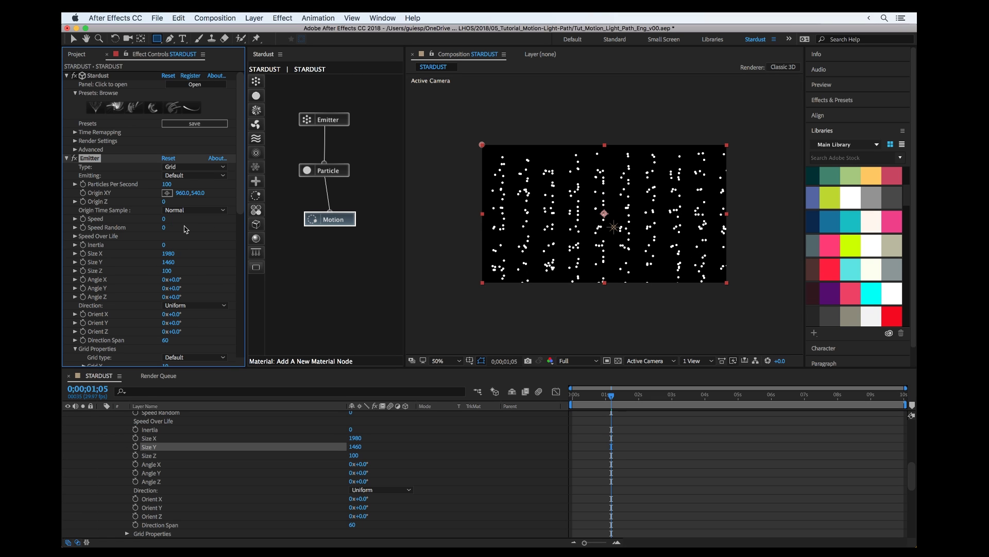
mouse_move(612, 396)
mouse_down()
mouse_move(564, 397)
mouse_move(596, 395)
mouse_up()
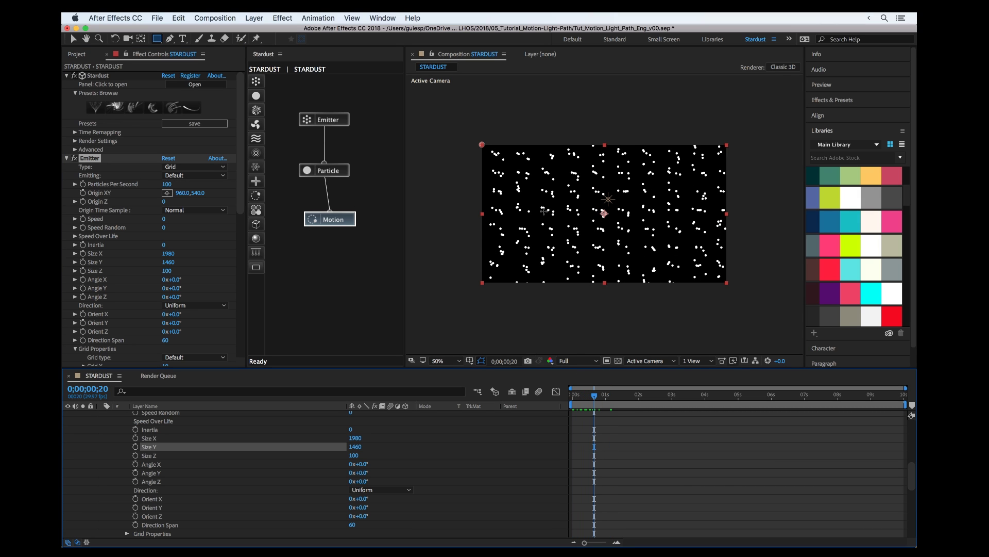
Set the emitter's emitting mode to Randomize and preview the animation.
key(slash)
click(110, 179)
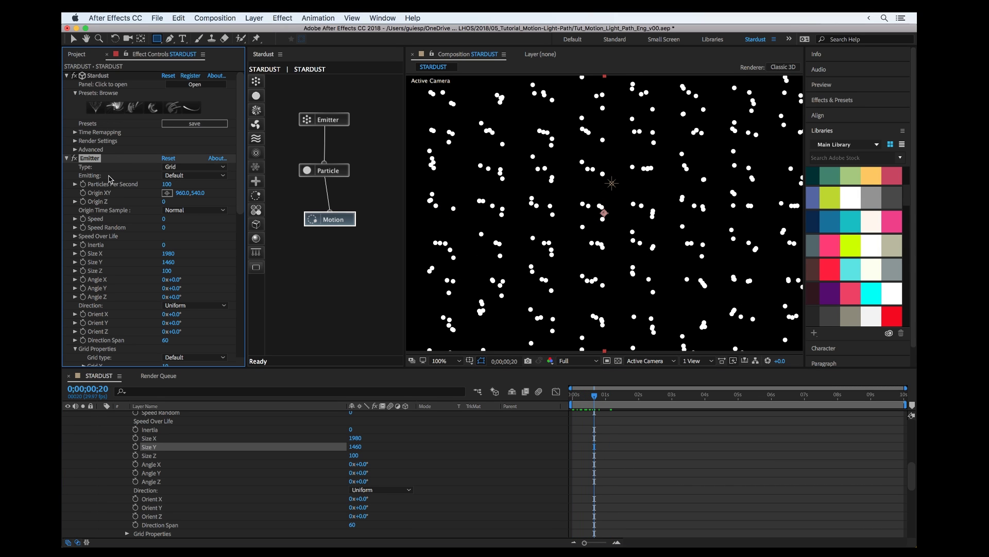
click(178, 176)
click(188, 215)
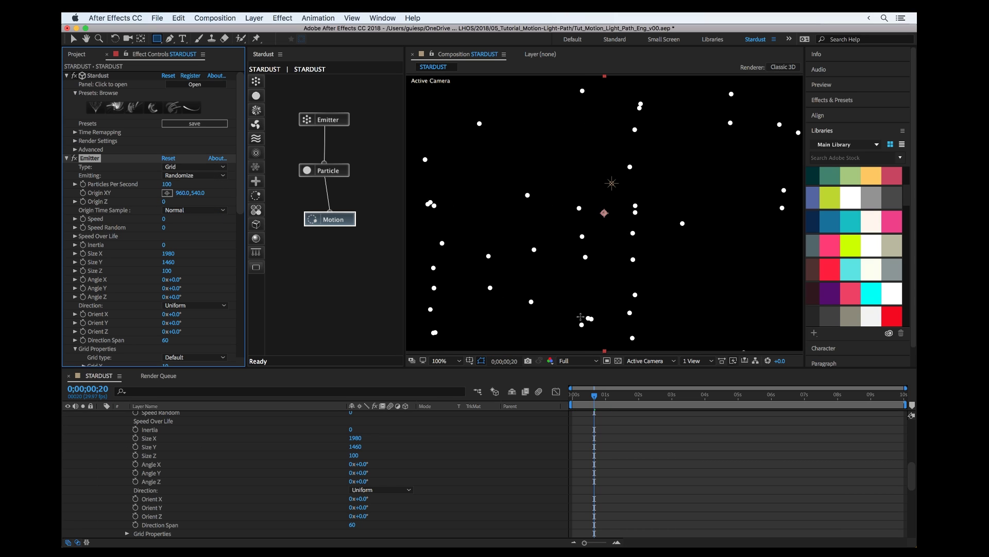
key(comma)
key(space)
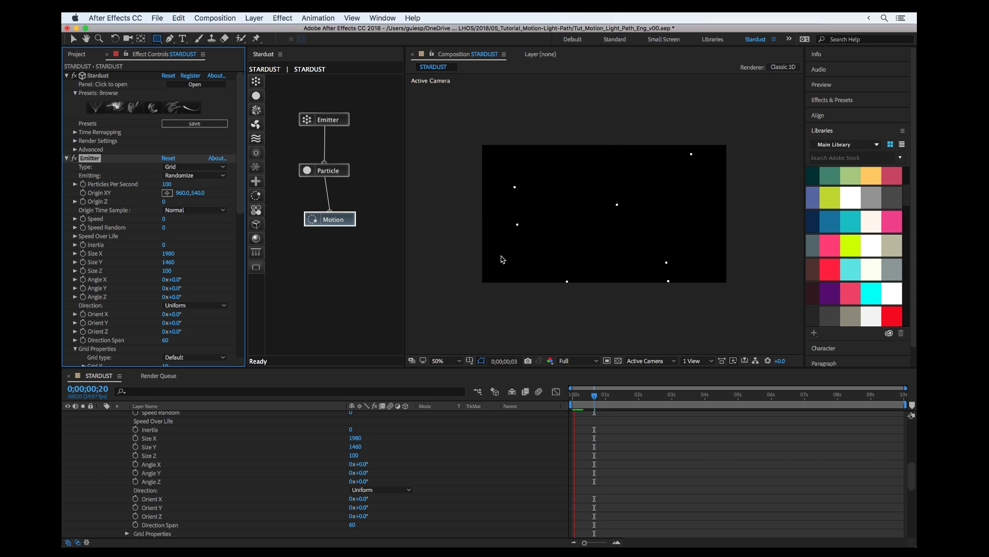
key(space)
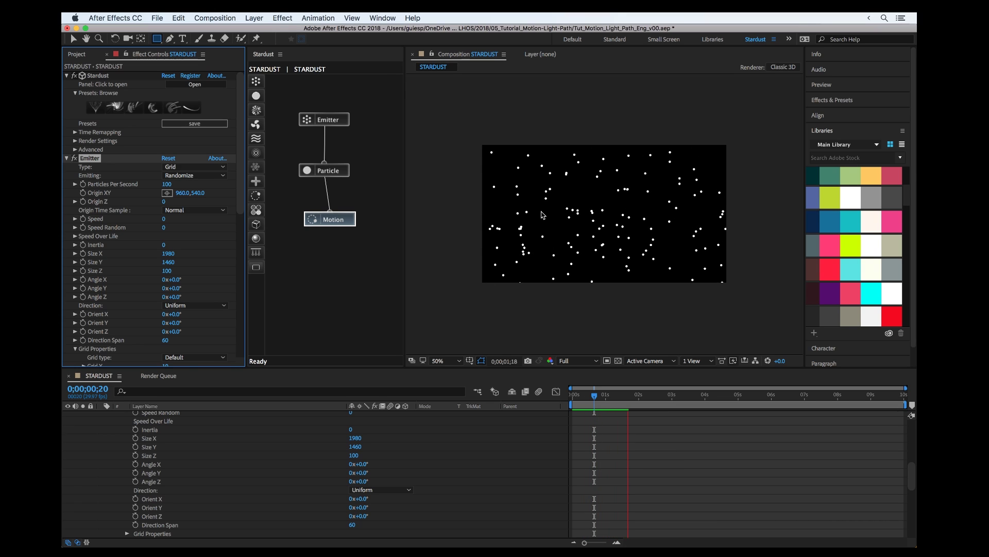
key(period)
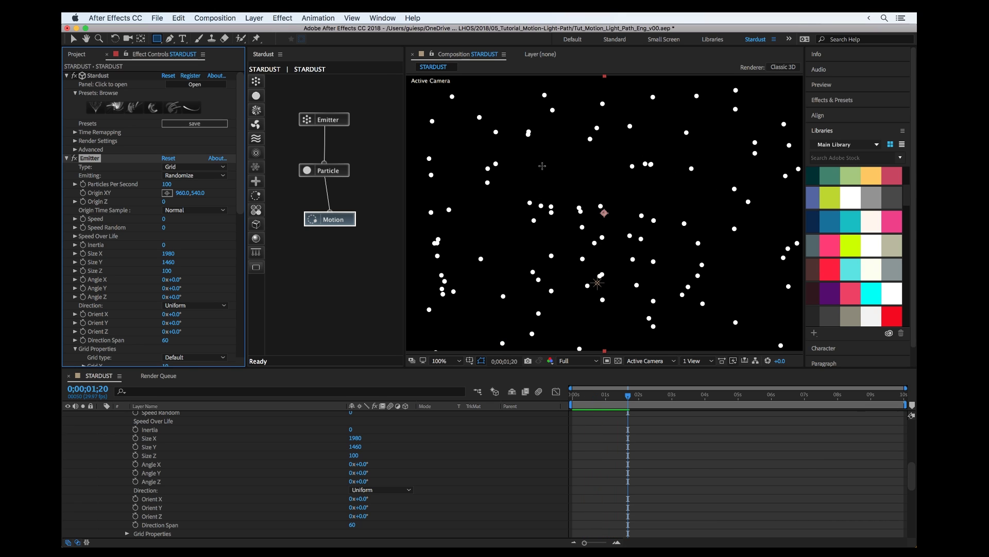
Lower the Emitter node's Particles Per Second to 20 and scrub to 0;00;03;00.
scroll(172, 280, down, 4)
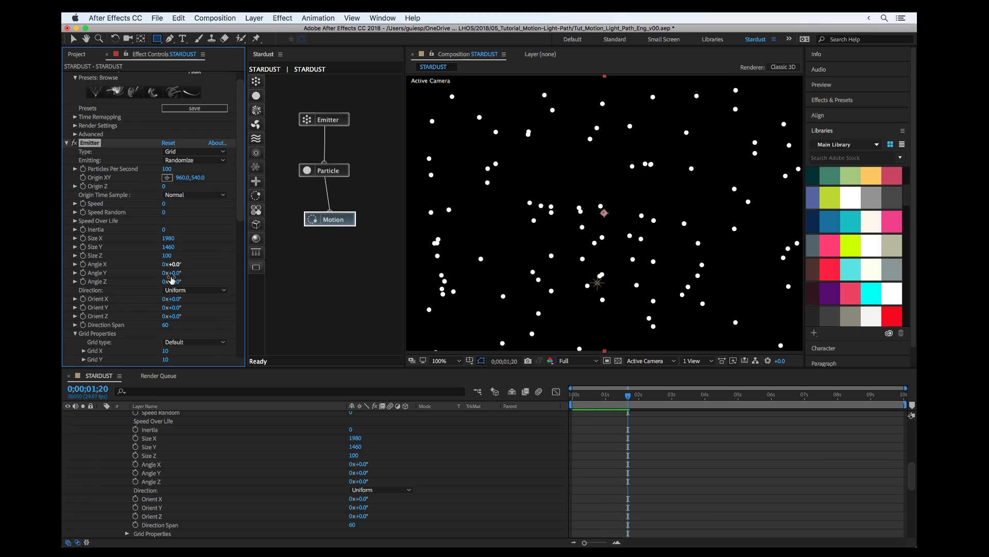
mouse_move(312, 221)
mouse_down()
mouse_move(335, 220)
mouse_move(318, 212)
mouse_up()
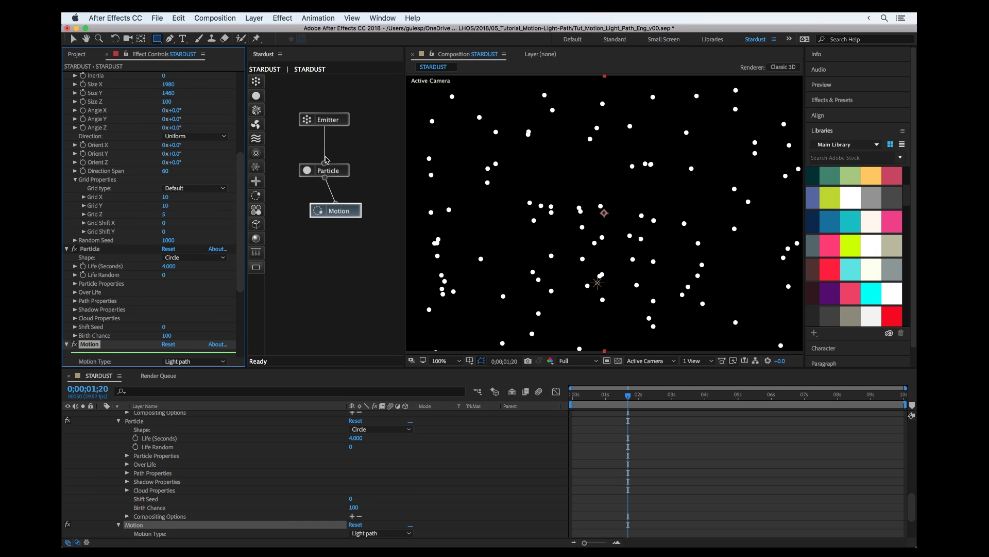
click(319, 124)
click(167, 187)
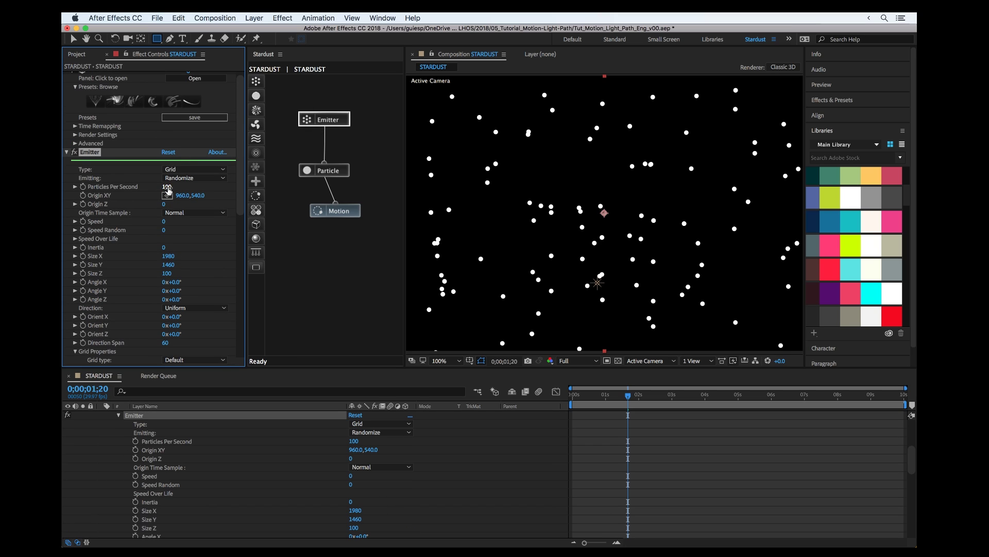
text(20)
key(Return)
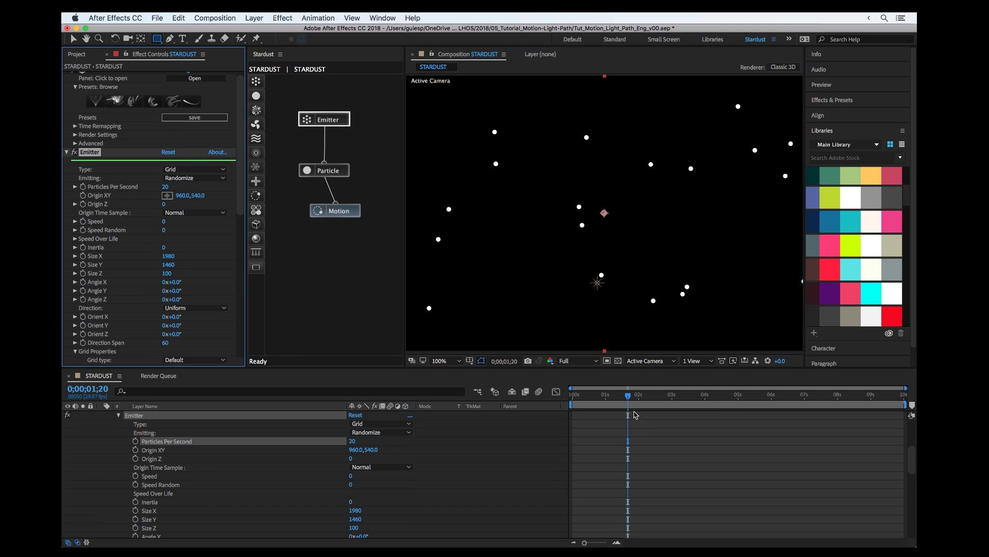
drag(627, 395, 677, 378)
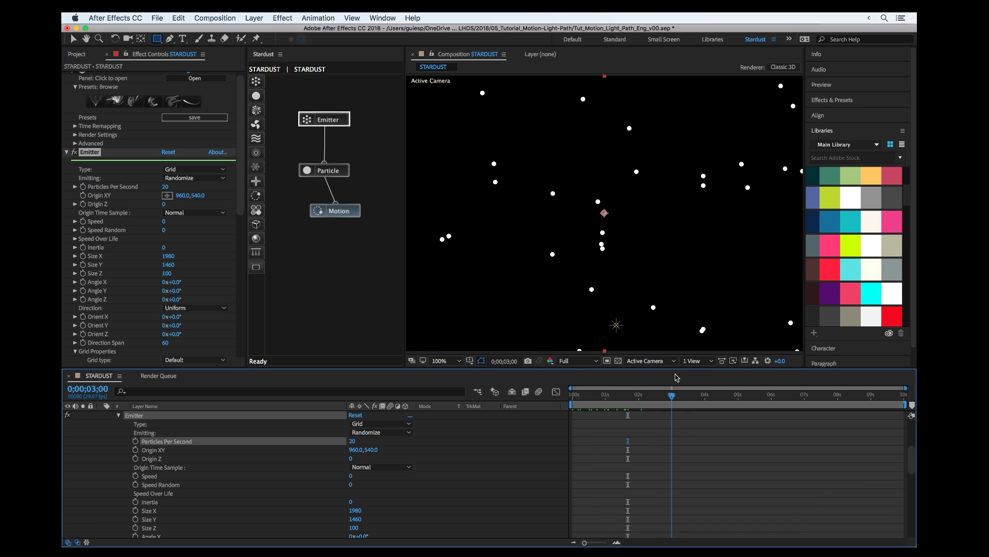
key(v)
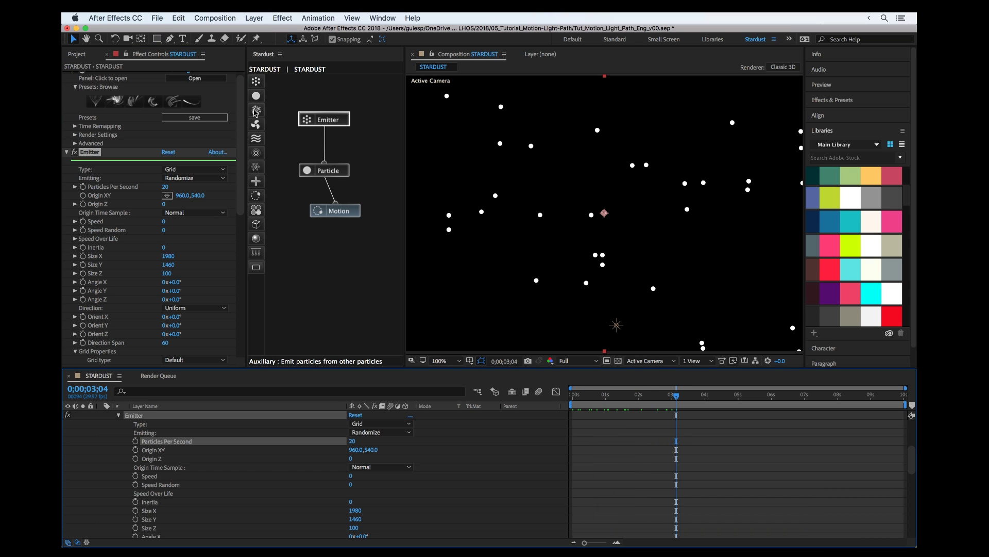
Add an Auxiliary node below Motion and connect a duplicated Particle 2 node beneath it.
drag(256, 110, 321, 177)
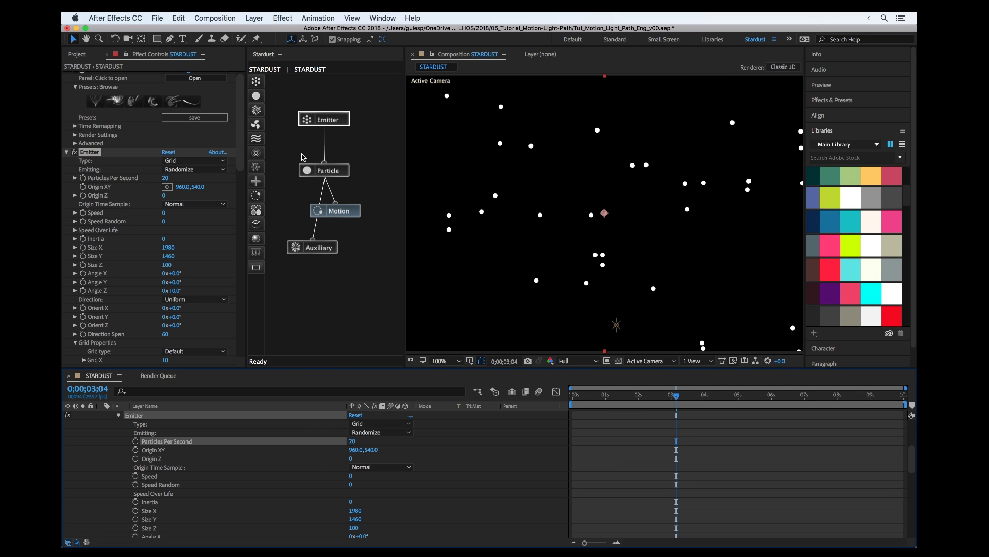
click(318, 176)
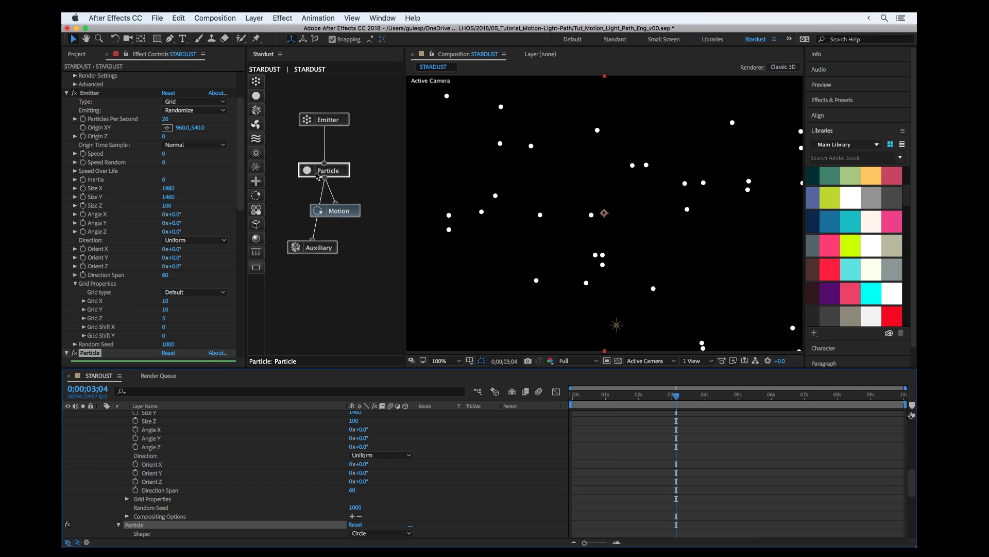
key(super+d)
drag(338, 191, 320, 268)
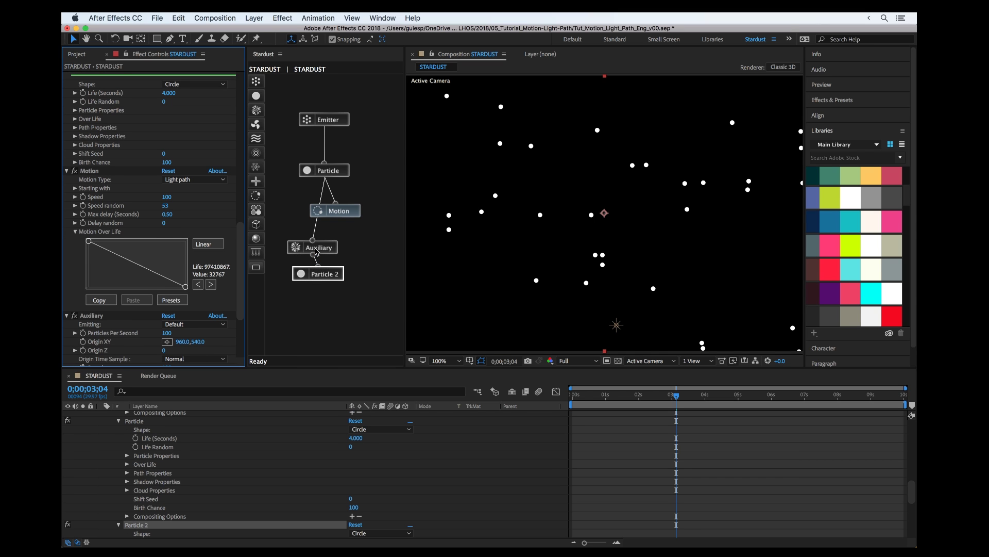
click(314, 248)
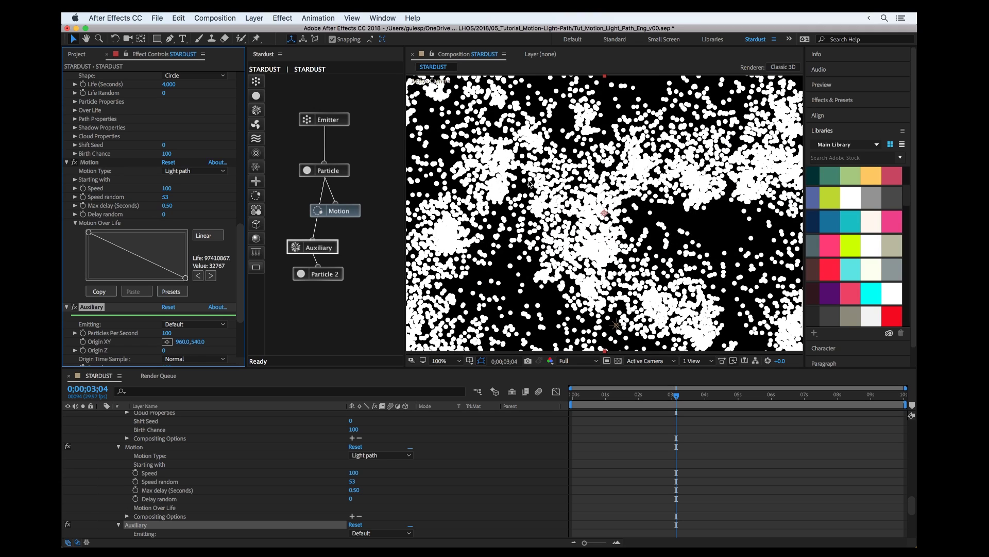
click(322, 274)
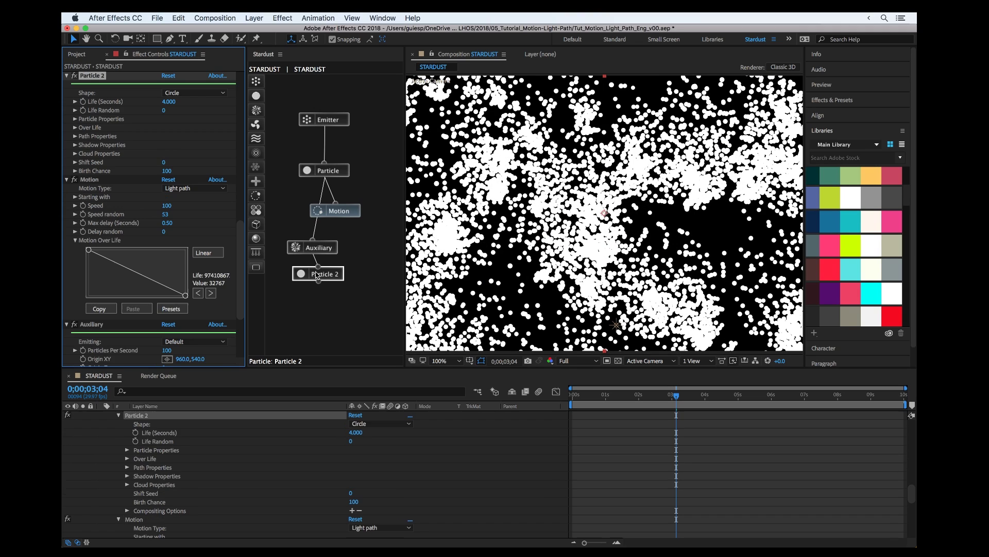
click(312, 248)
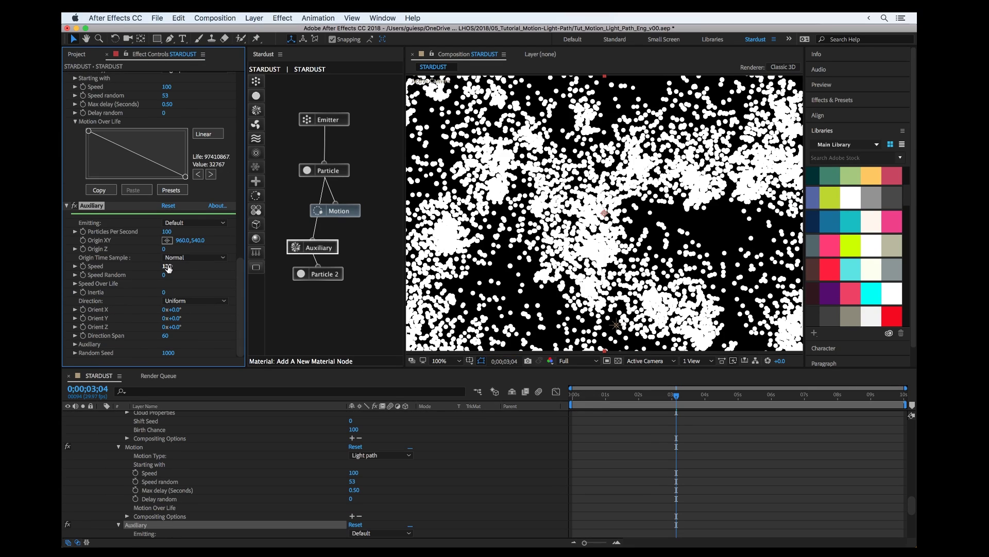
Set the Auxiliary Speed to 0 and check the trails at 0;00;03;20.
click(168, 266)
key(Return)
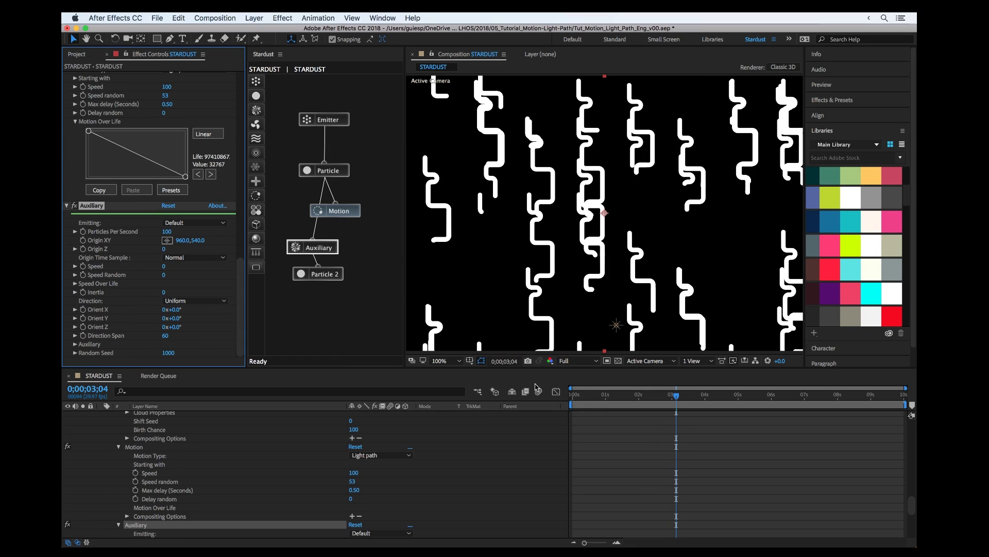
mouse_move(669, 403)
mouse_down()
mouse_move(589, 396)
mouse_move(668, 384)
mouse_move(577, 391)
mouse_move(676, 392)
mouse_up()
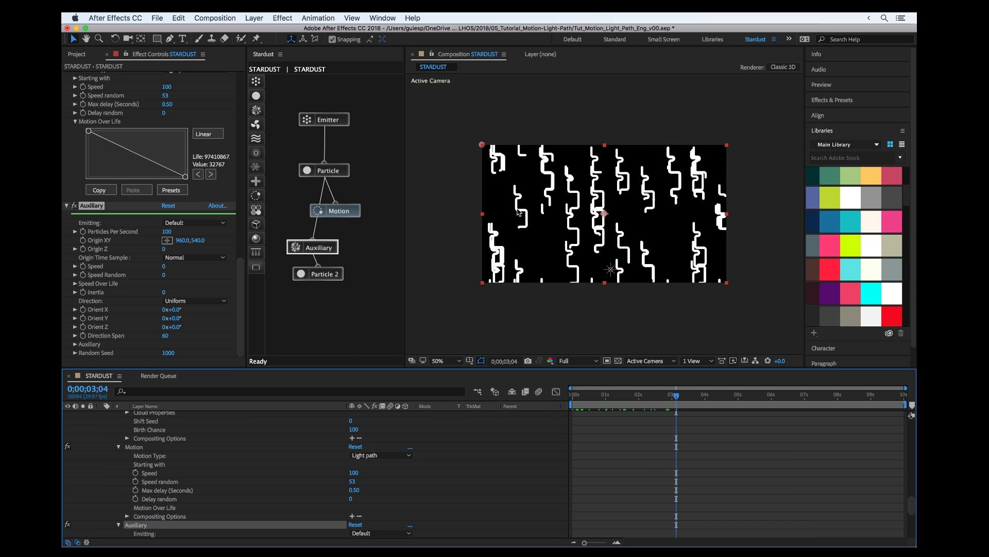
drag(665, 399, 694, 397)
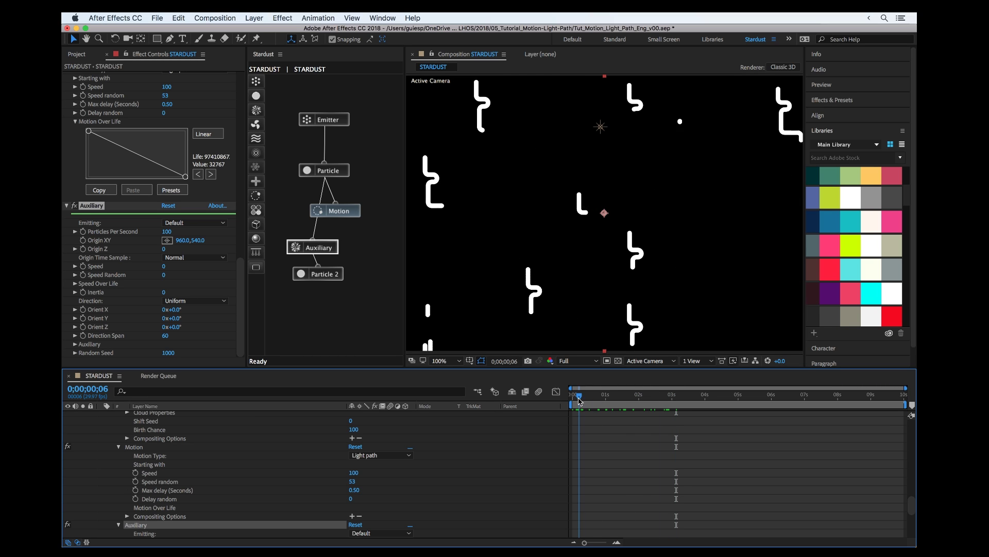
click(303, 175)
scroll(103, 195, down, 5)
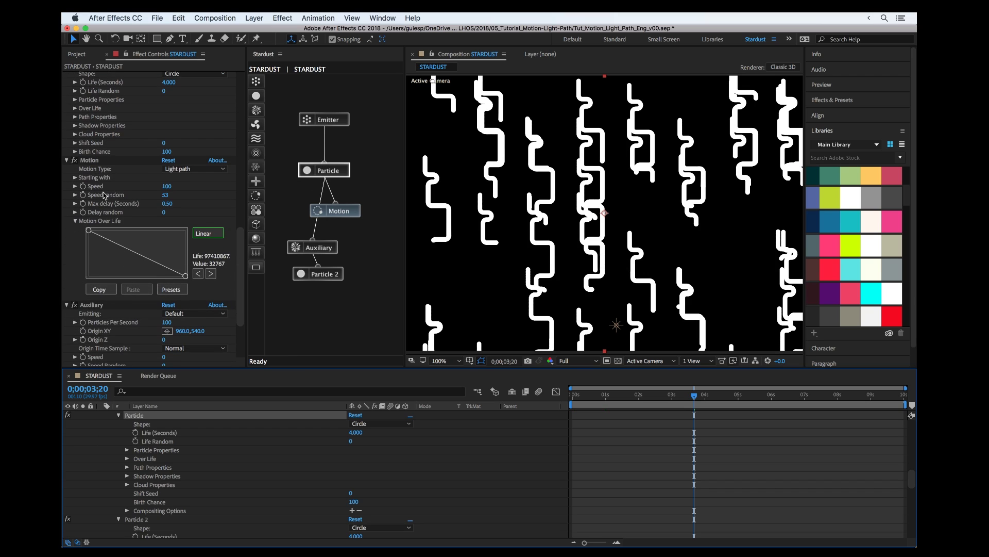
scroll(103, 195, up, 5)
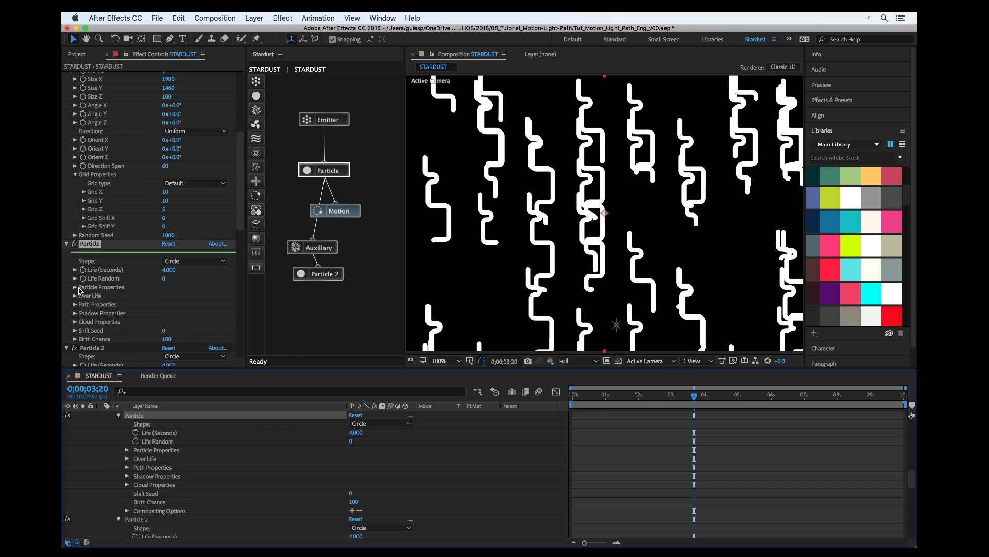
Colour the particles randomly from a gradient whose left stop is magenta FF00D4.
click(75, 288)
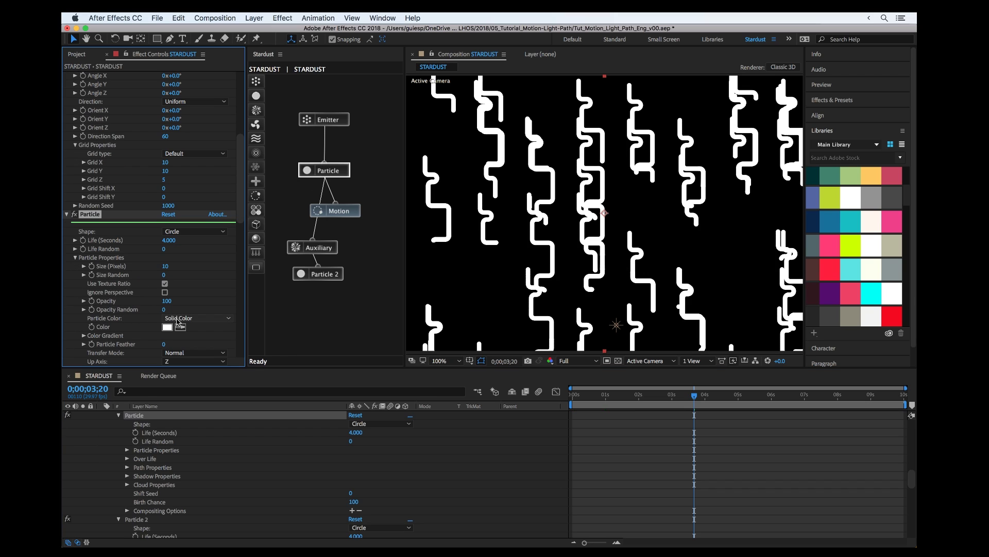
click(177, 321)
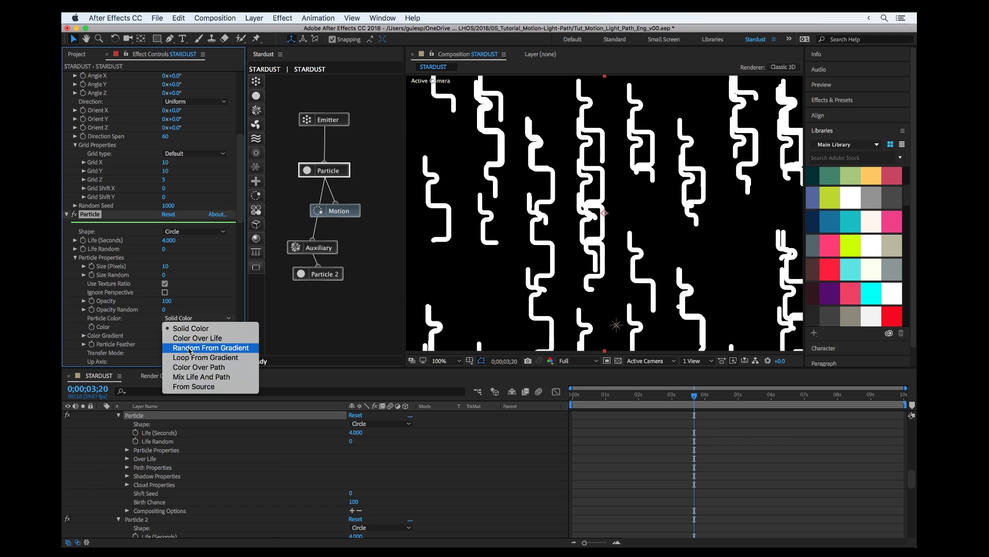
click(189, 351)
scroll(106, 319, down, 2)
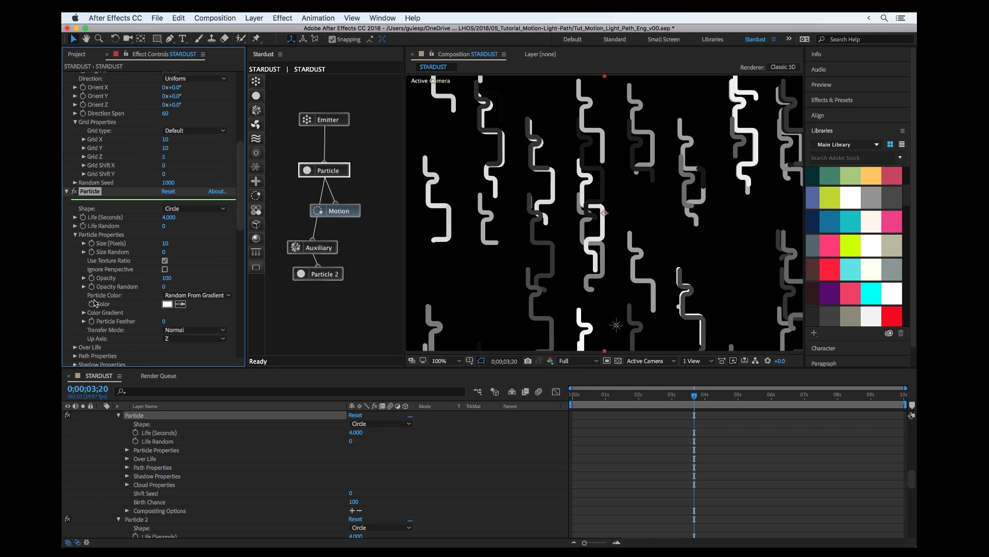
click(84, 312)
scroll(174, 341, down, 2)
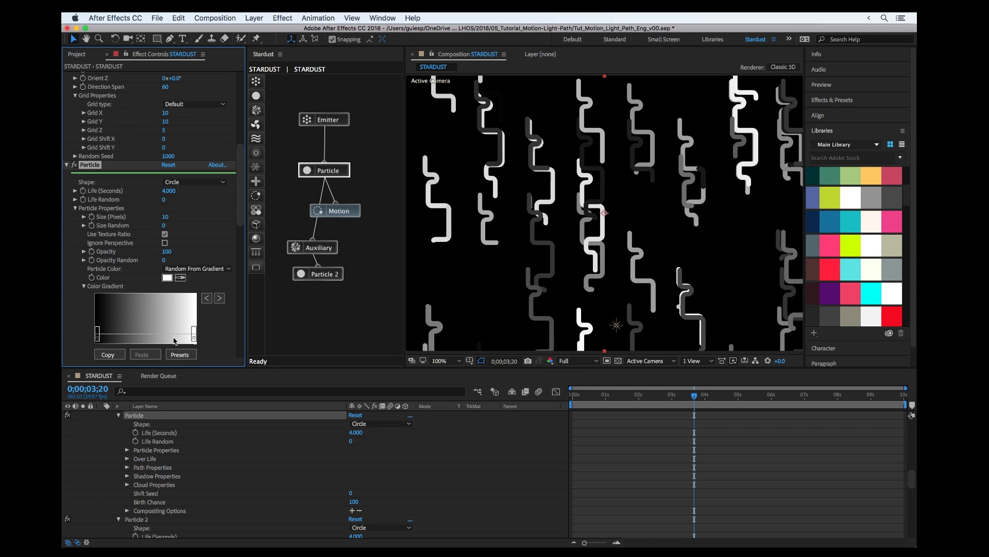
double_click(98, 335)
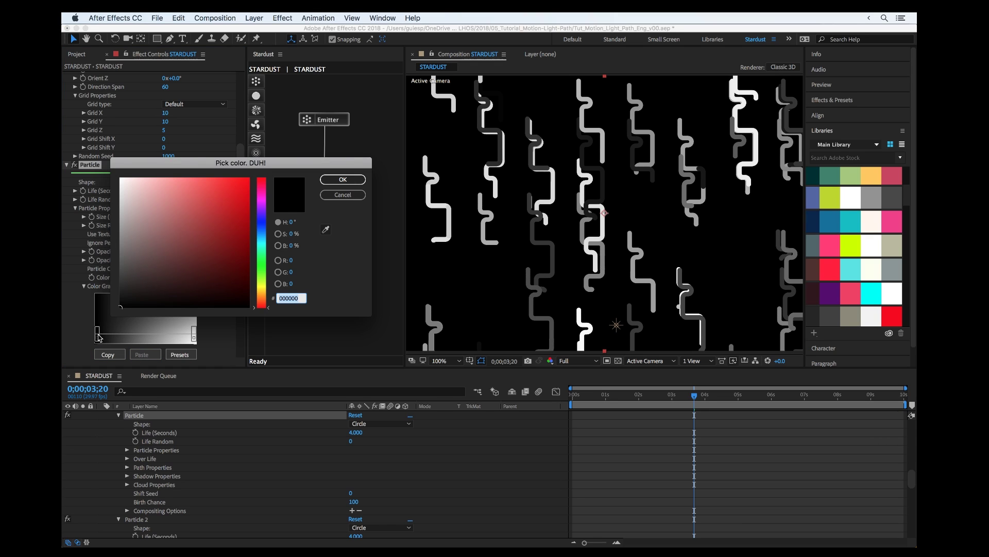
drag(263, 209, 249, 177)
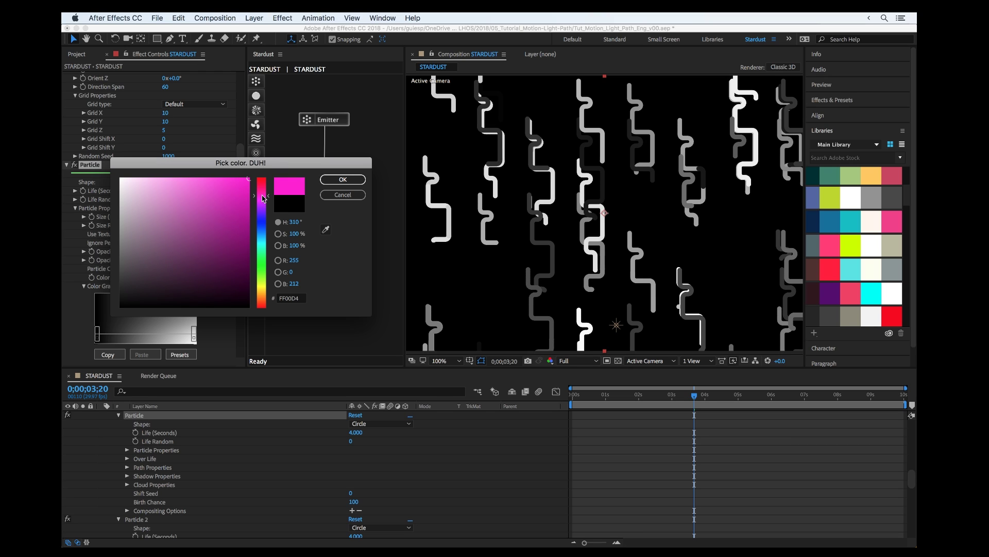
click(343, 179)
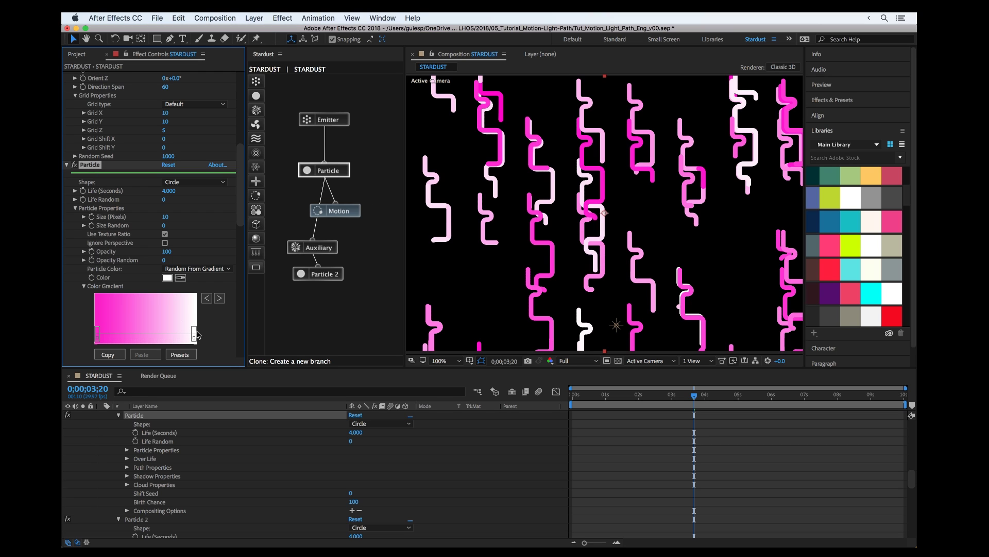
Set the gradient's right stop to cyan 00D7FF.
double_click(195, 336)
click(264, 248)
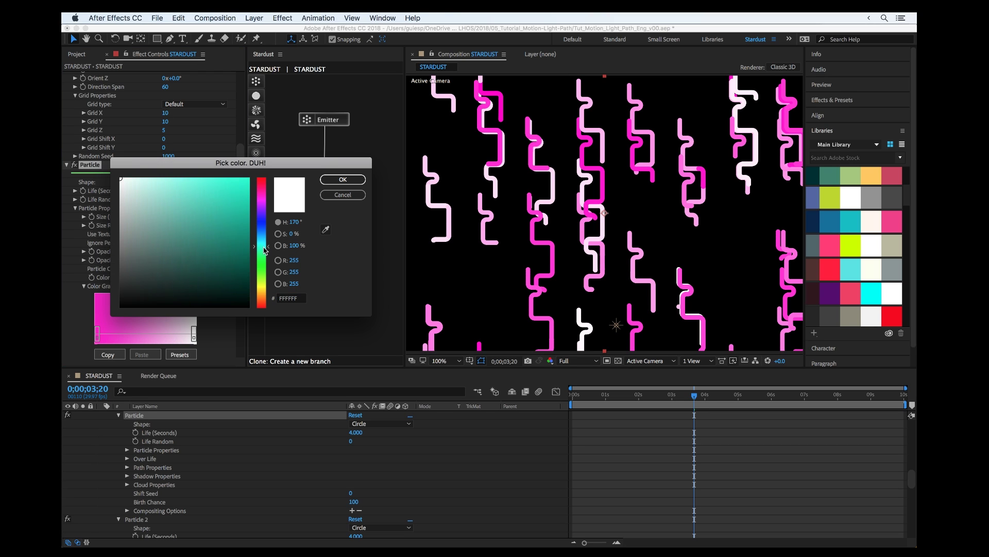
drag(265, 251, 264, 241)
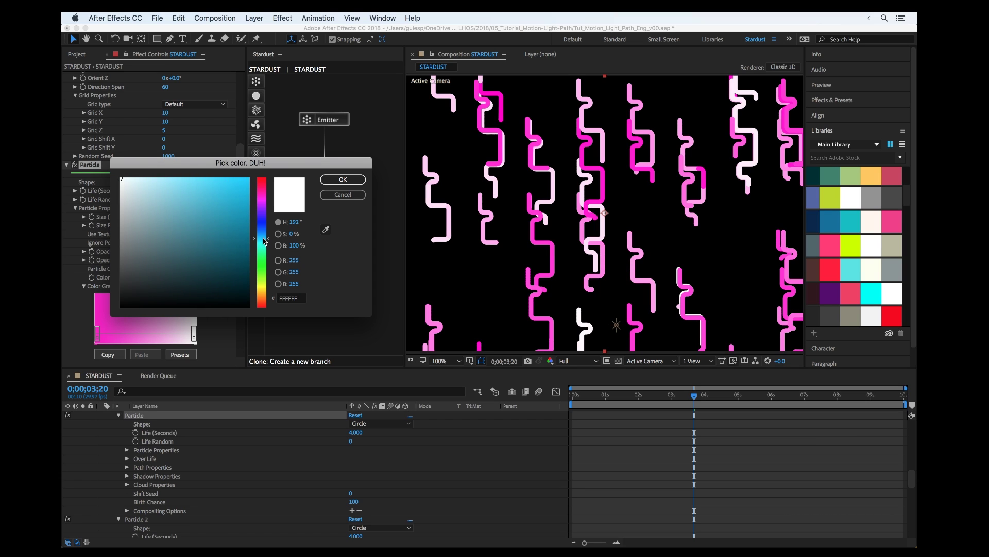
click(248, 179)
click(342, 180)
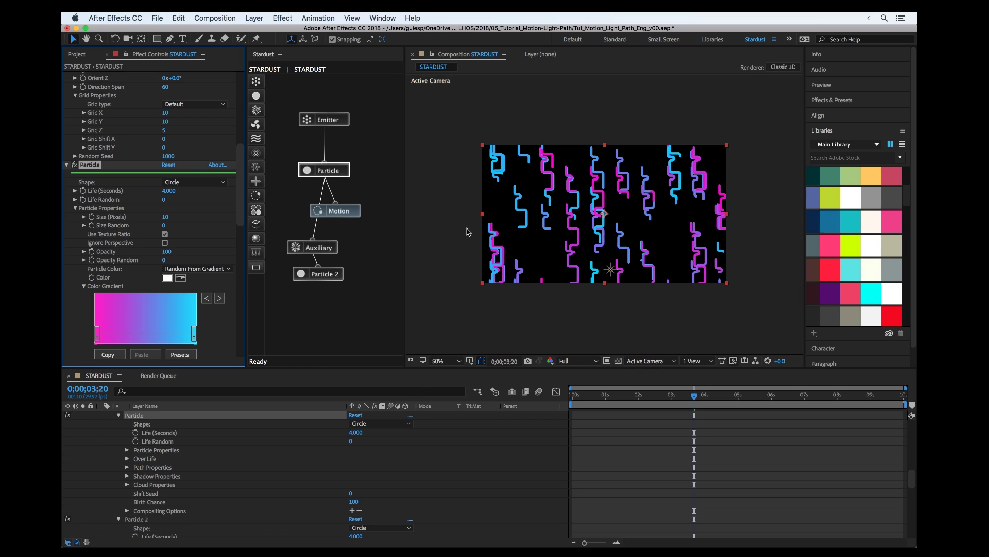
Create a 24mm two-node Camera 1 and orbit it to tilt the light lines.
click(452, 448)
scroll(458, 442, up, 10)
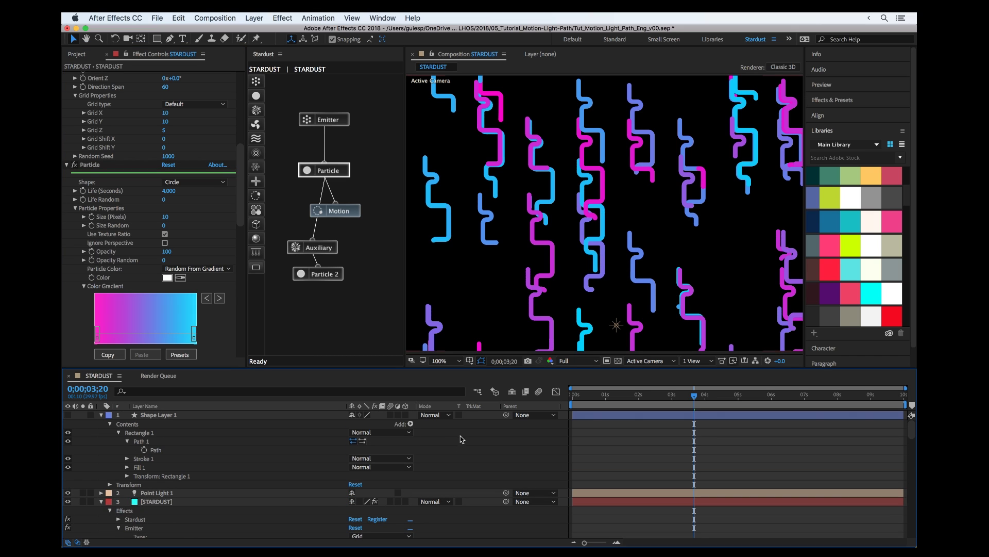
right_click(473, 430)
mouse_move(484, 433)
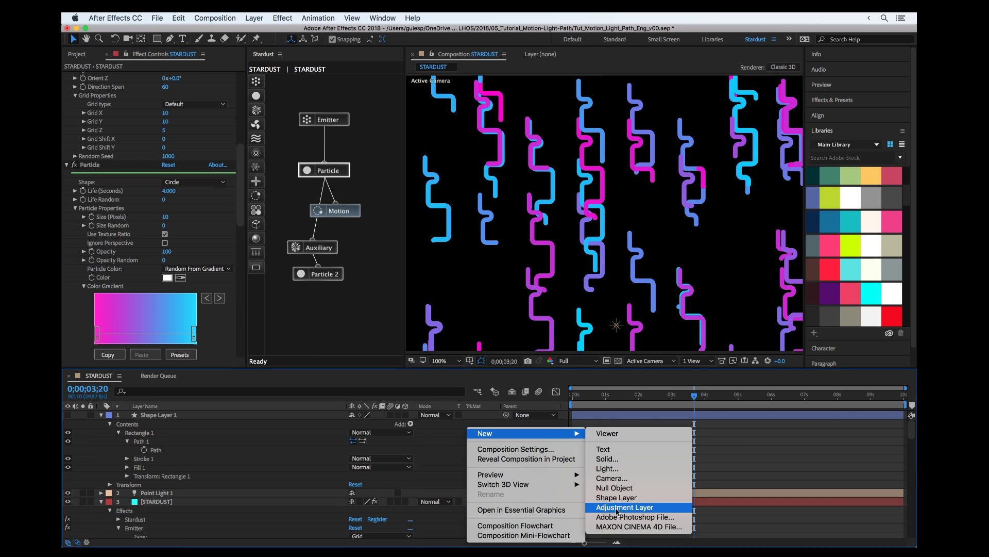
click(608, 478)
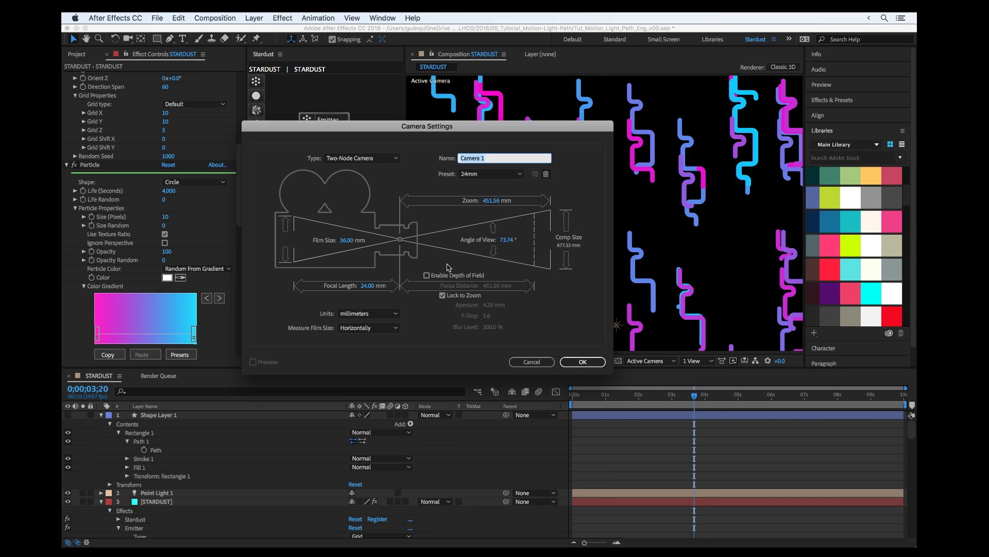
click(582, 361)
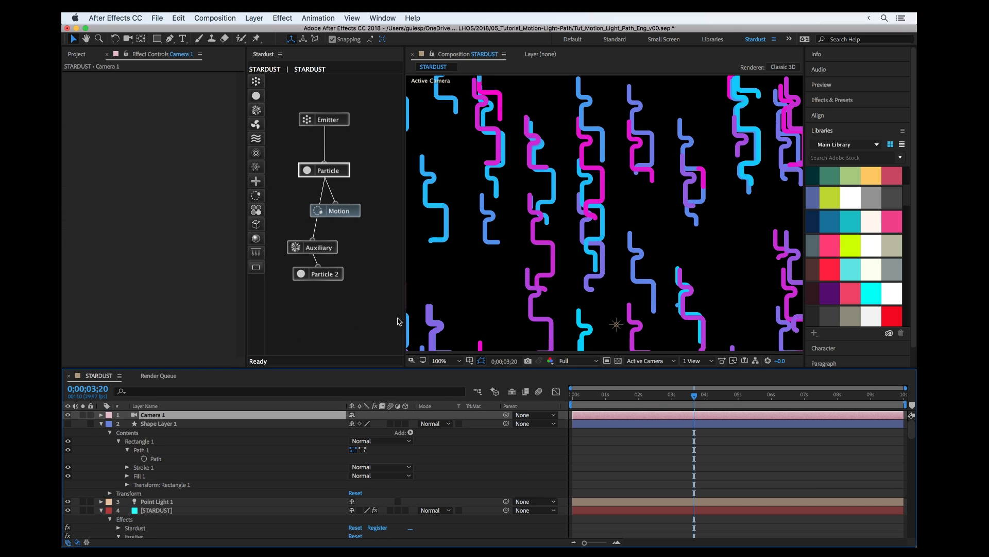
key(c)
mouse_move(556, 225)
mouse_down()
mouse_move(534, 226)
mouse_move(584, 213)
mouse_move(603, 229)
mouse_move(585, 229)
mouse_up()
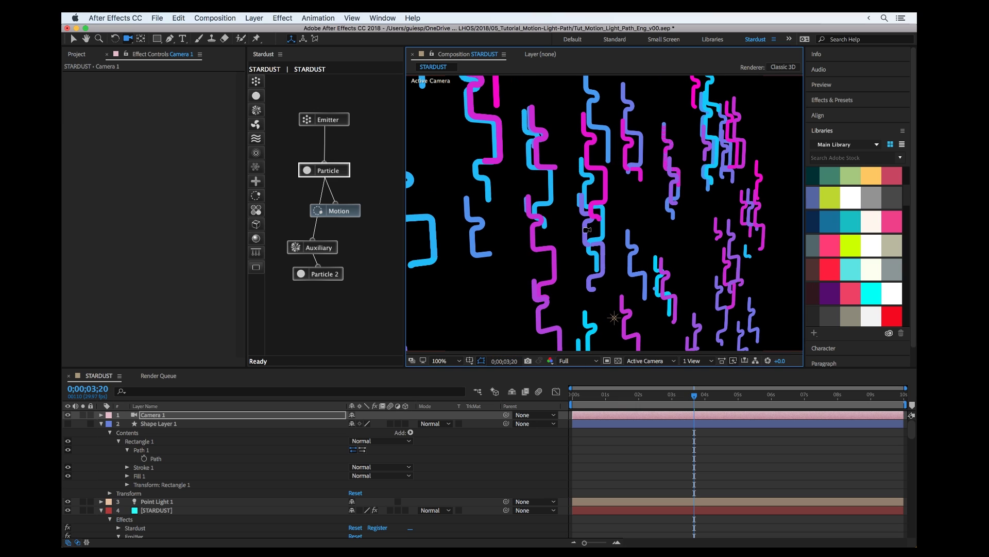
Set the Particle node's Size to 3 pixels.
click(320, 173)
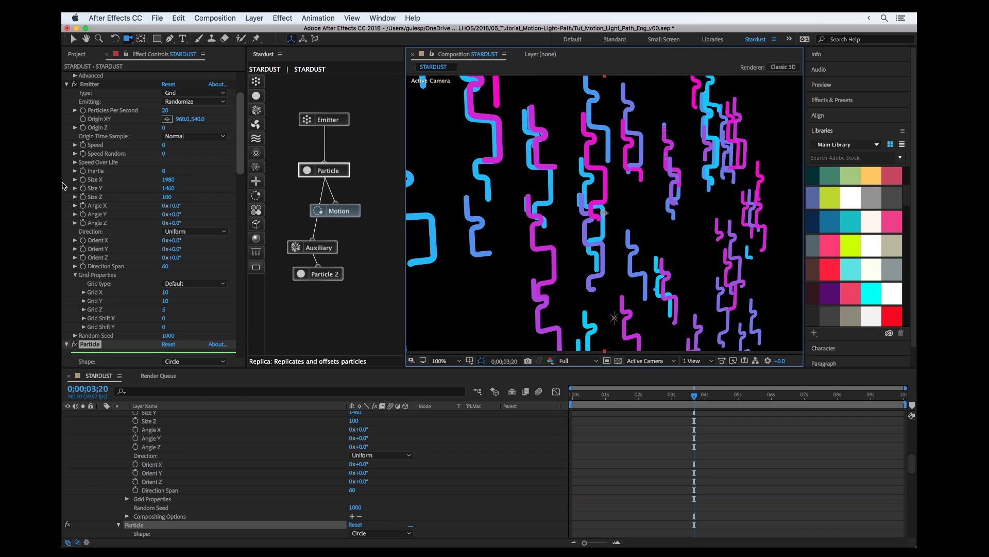
scroll(166, 253, down, 5)
click(166, 252)
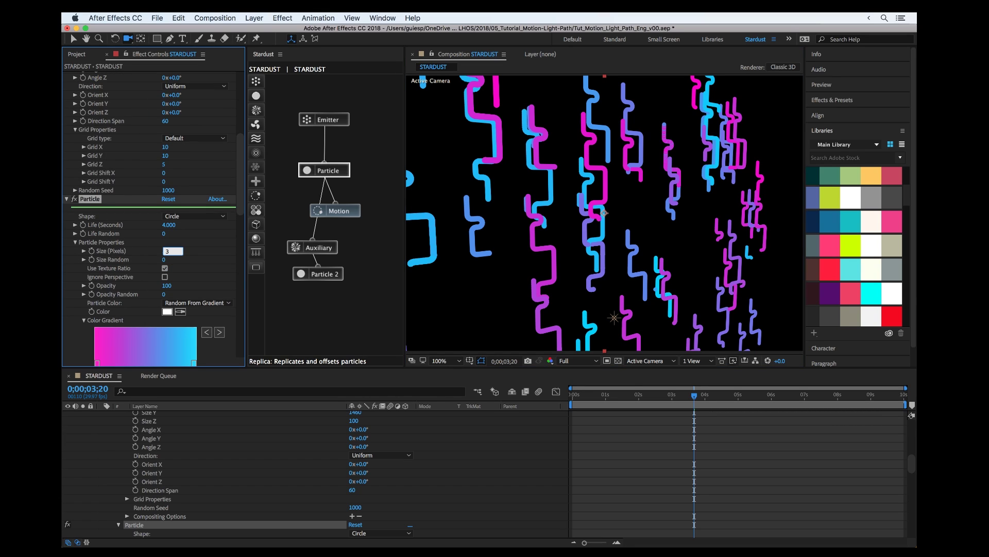
text(3)
key(Return)
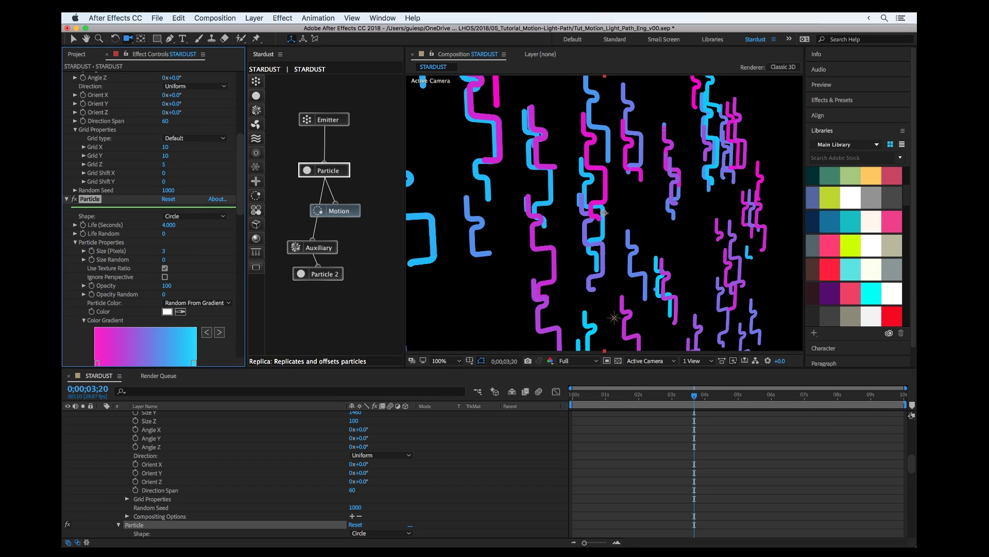
Raise the Auxiliary emission to 200 particles per second and return to the Selection tool.
click(315, 272)
scroll(157, 304, down, 6)
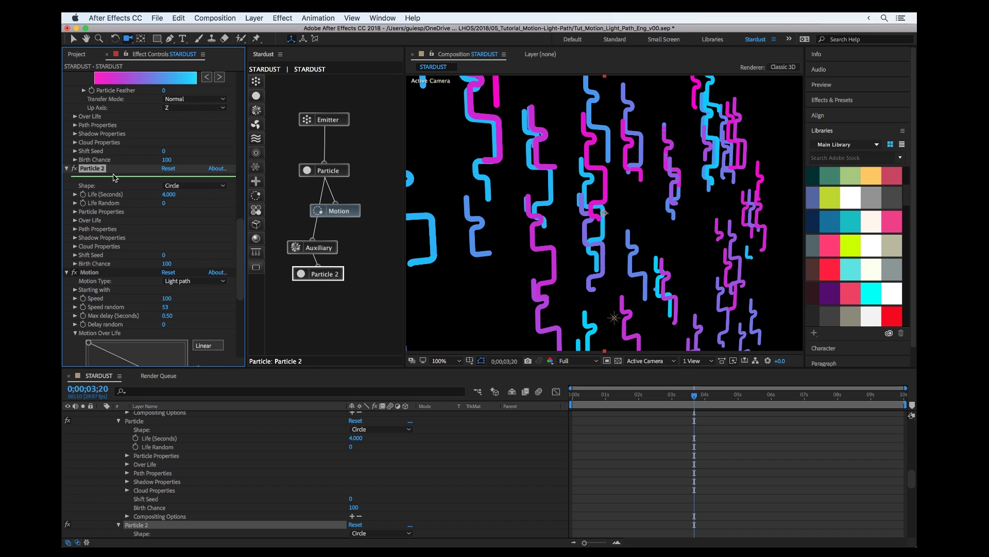
click(76, 212)
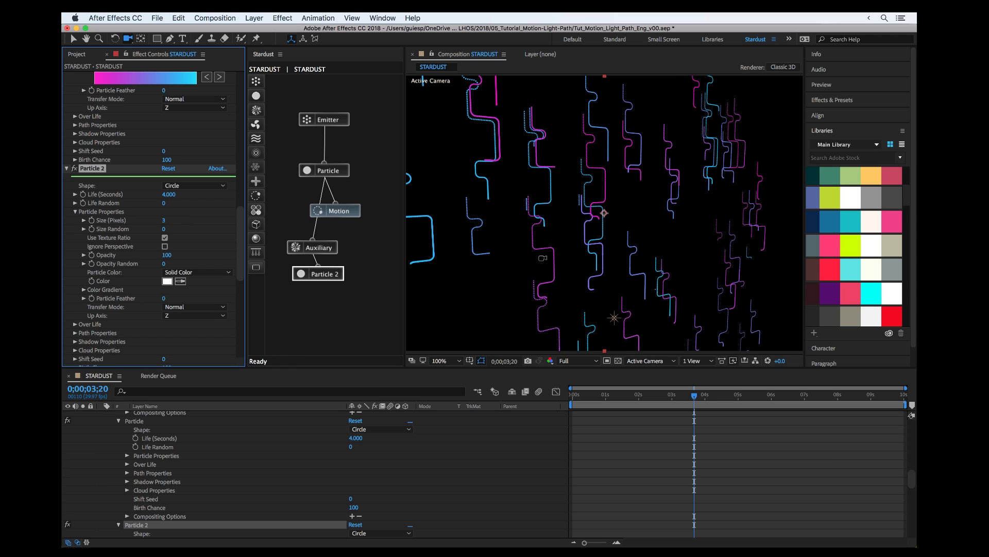
click(309, 244)
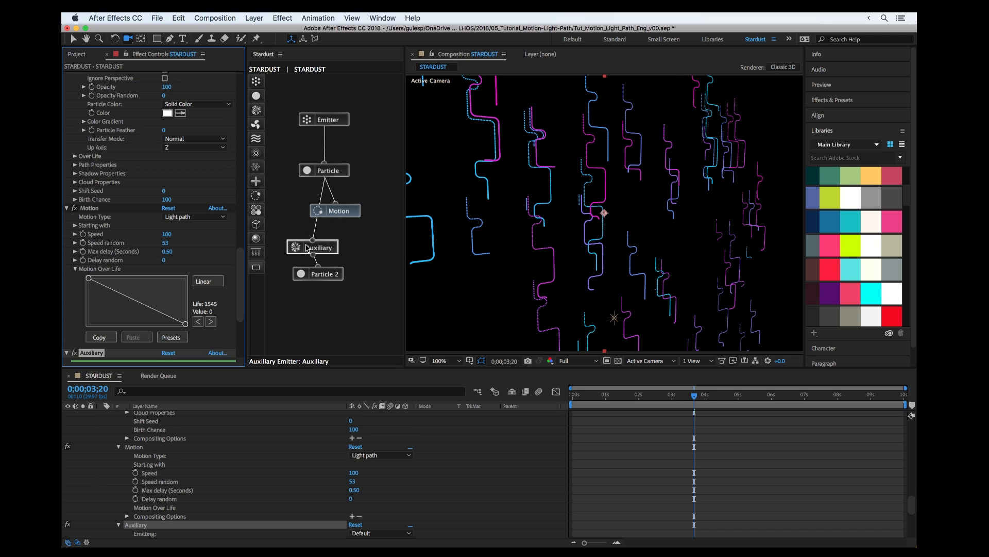
scroll(154, 232, down, 3)
scroll(154, 232, down, 2)
click(167, 232)
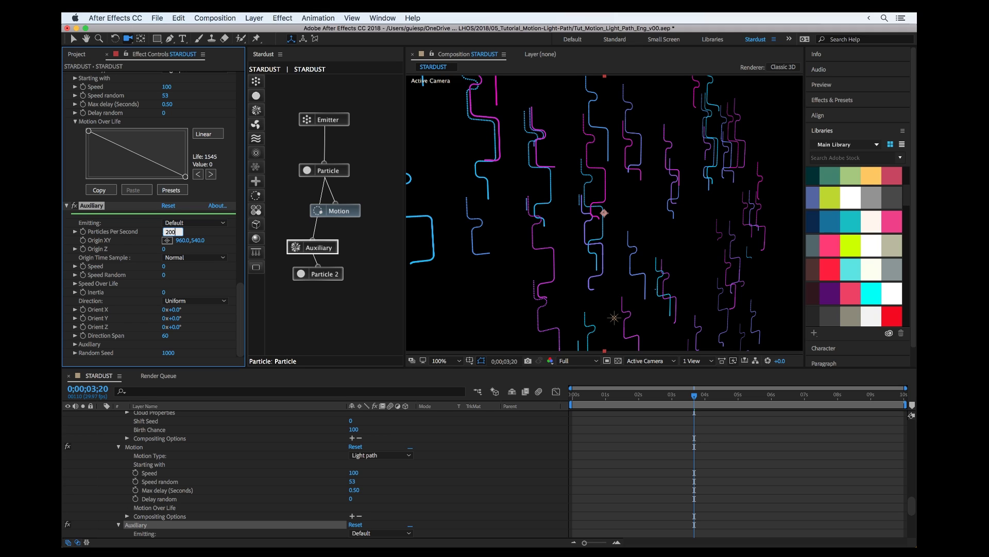
key(Return)
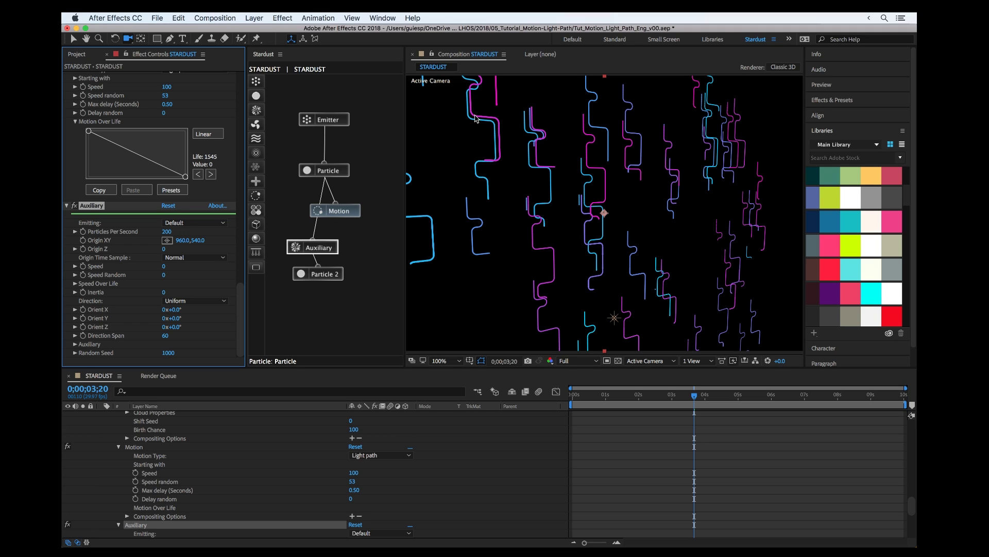
key(v)
scroll(478, 214, up, 2)
scroll(155, 443, up, 15)
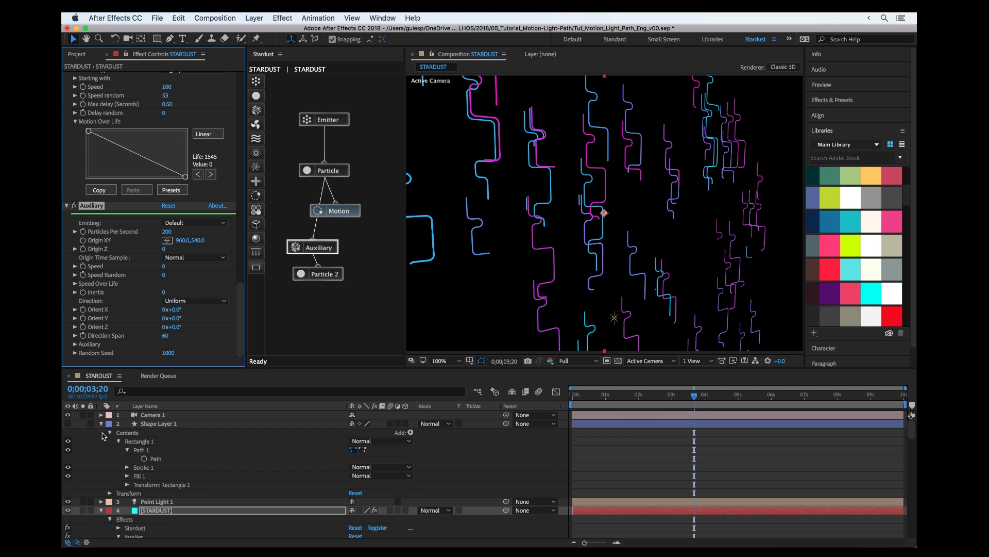
Add Adjustment Layer 1 with a Stylize > Glow effect at Glow Radius 4.0.
click(102, 510)
right_click(193, 525)
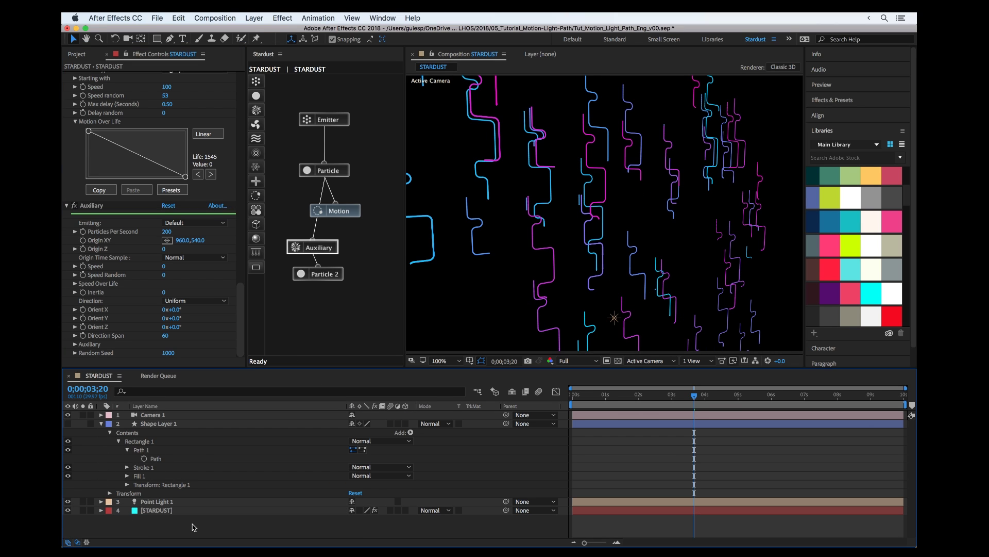
mouse_move(225, 437)
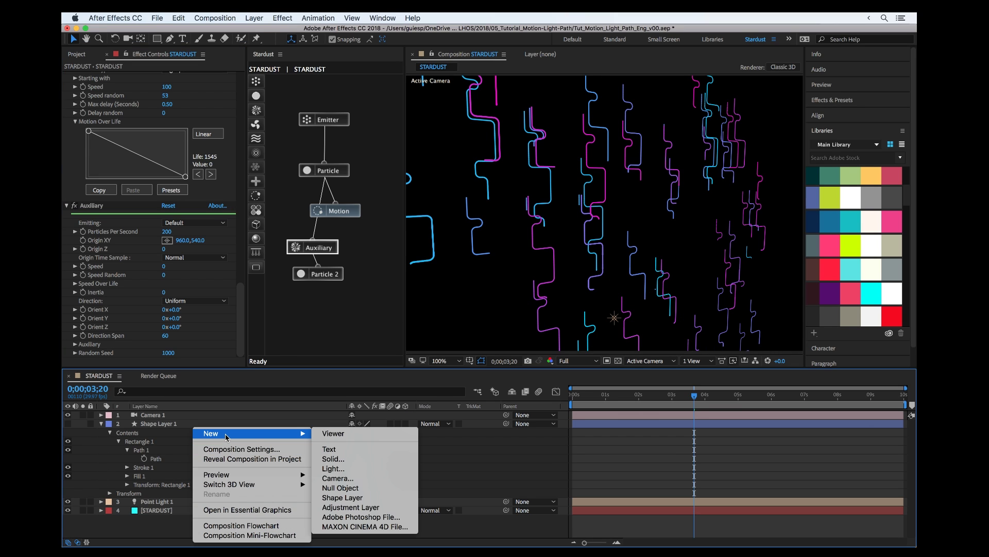
click(339, 507)
right_click(161, 178)
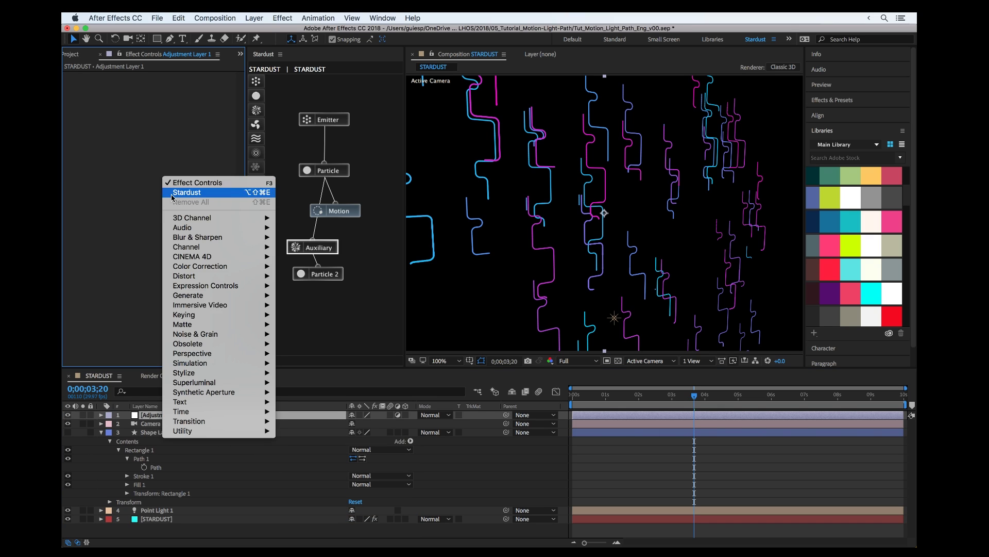
mouse_move(206, 372)
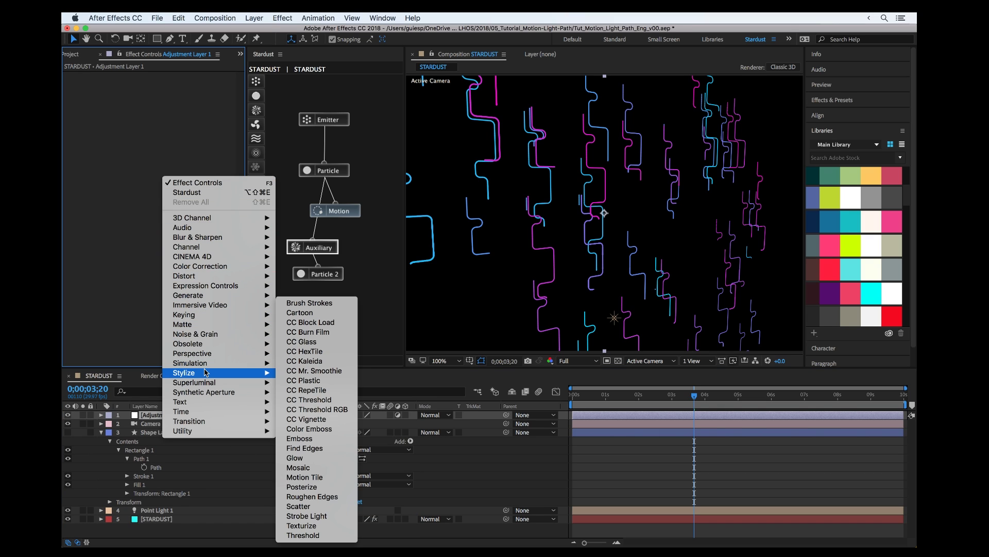
click(292, 465)
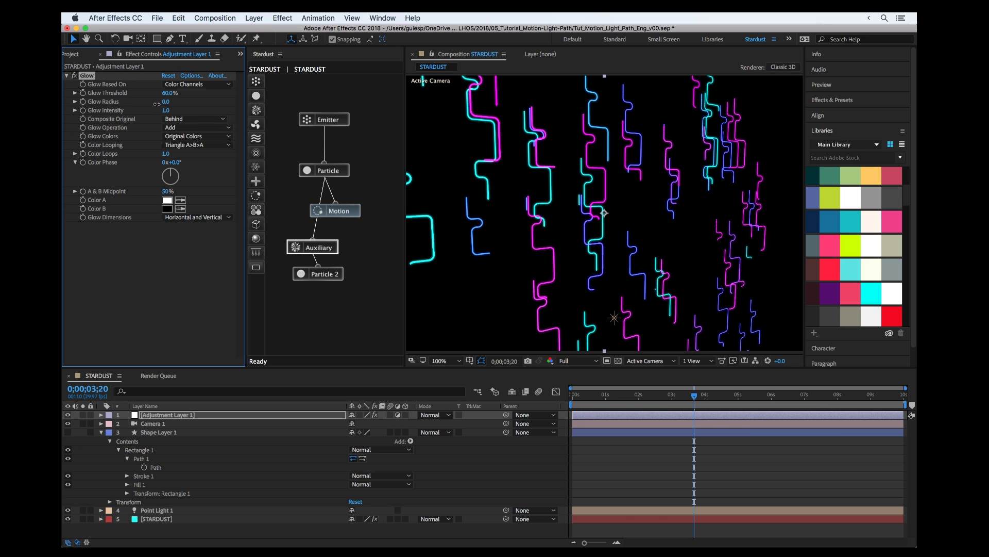
drag(156, 104, 159, 104)
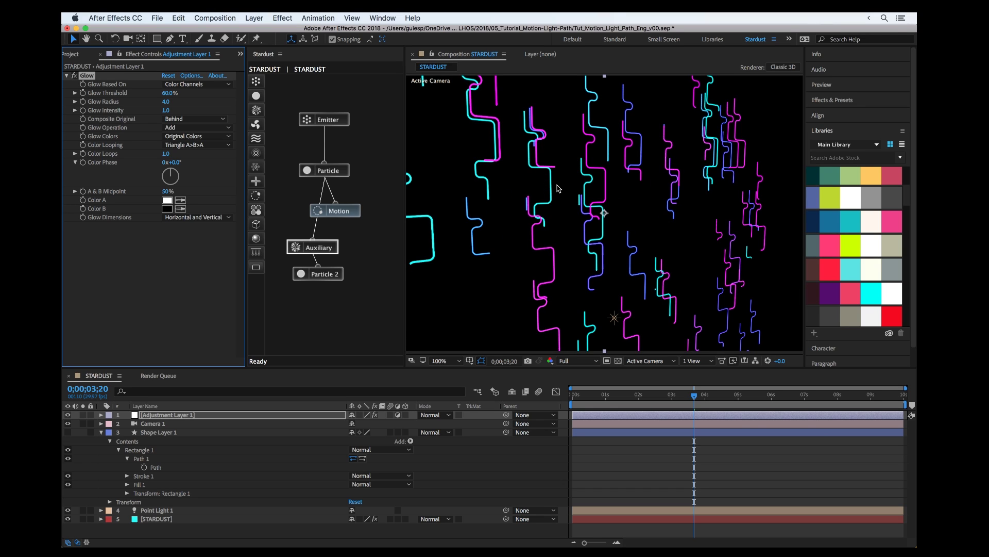
Scrub to 0;00;04;19 to view the glowing magenta-to-cyan trails.
drag(682, 405, 726, 398)
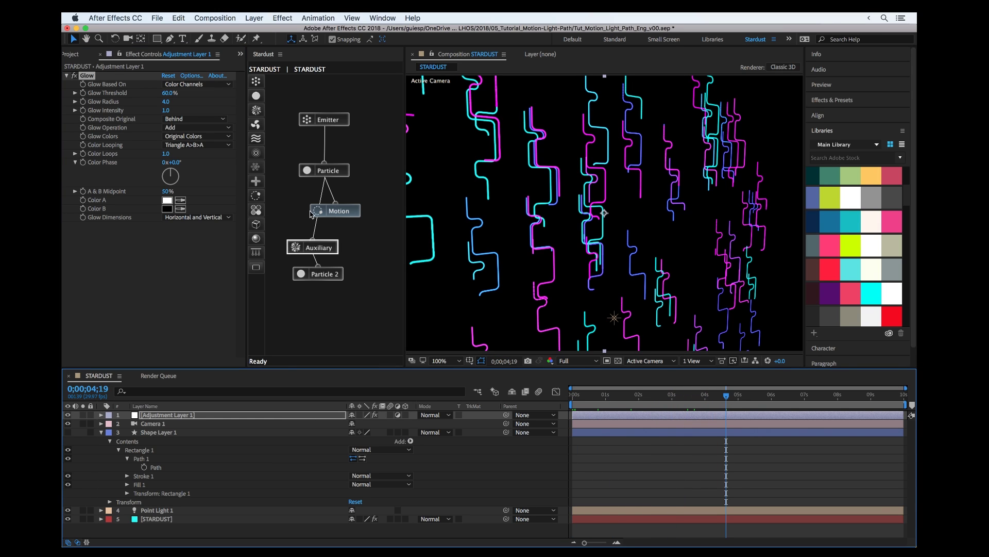